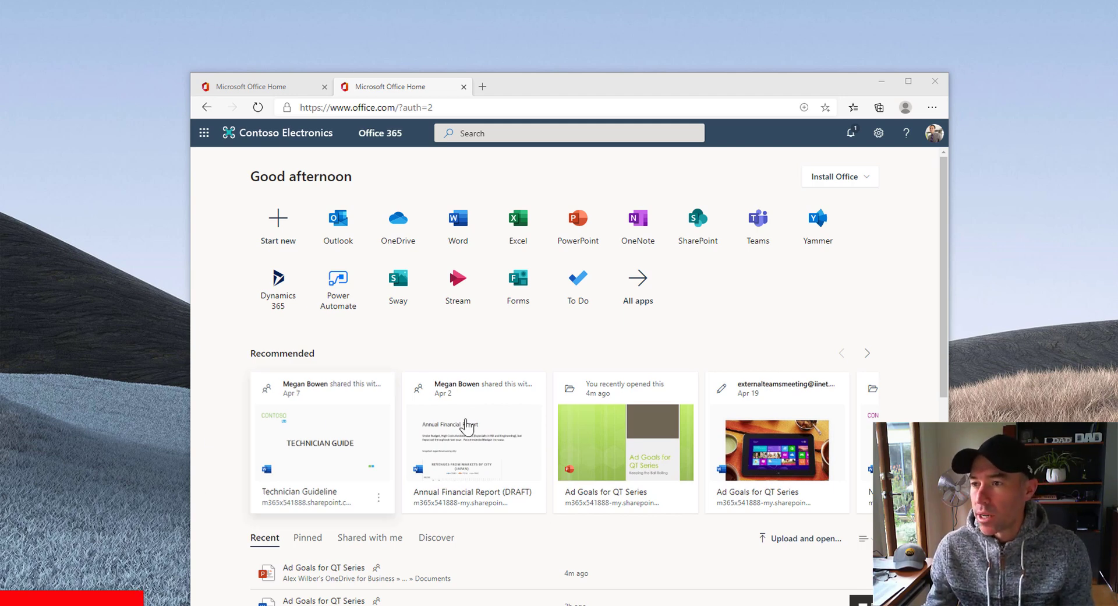
# - Maximize the browser window, open Forms and show the group forms of the Mark 8 Project Team
pyautogui.click(915, 82)
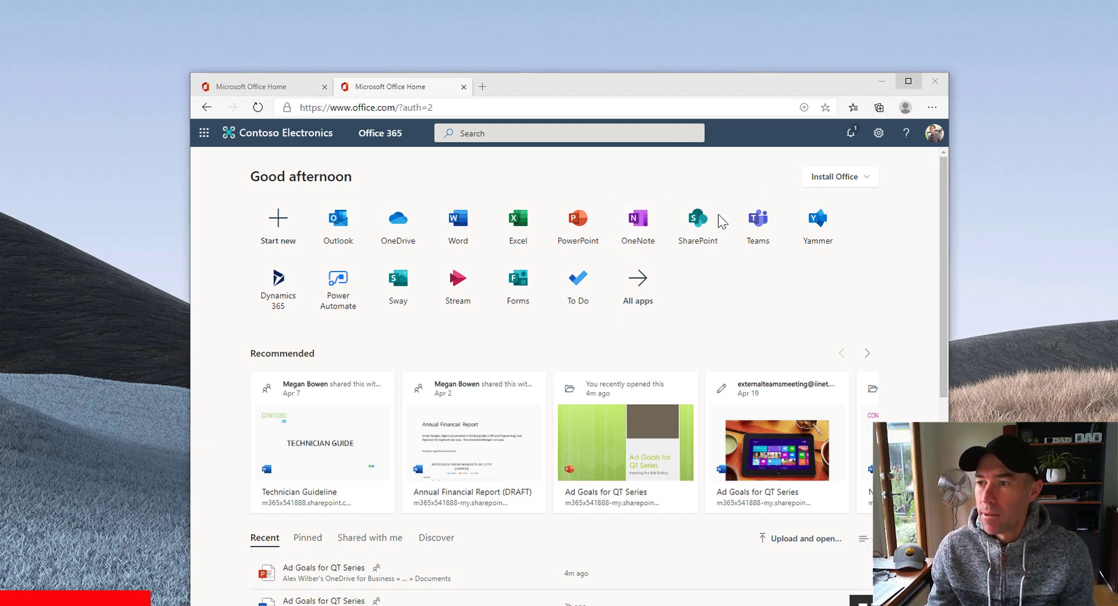
pyautogui.click(431, 212)
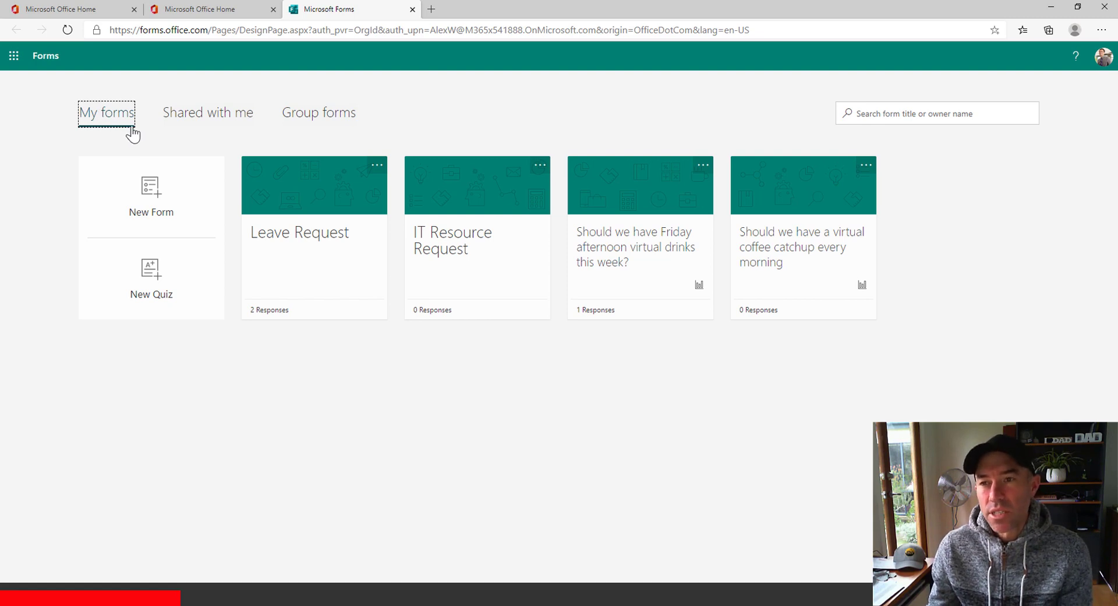
pyautogui.click(318, 124)
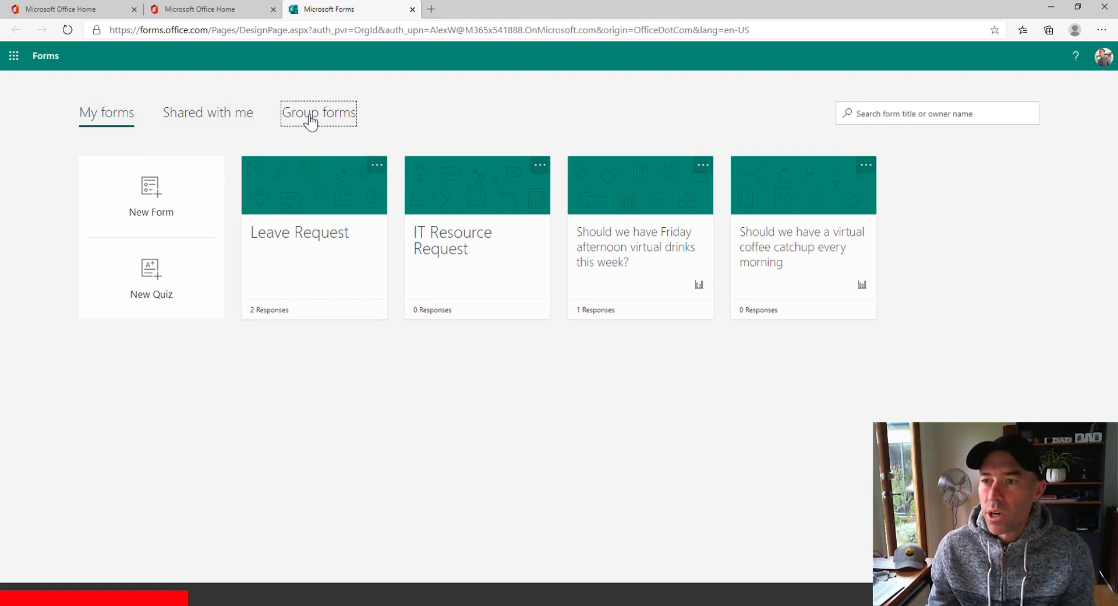
pyautogui.click(200, 166)
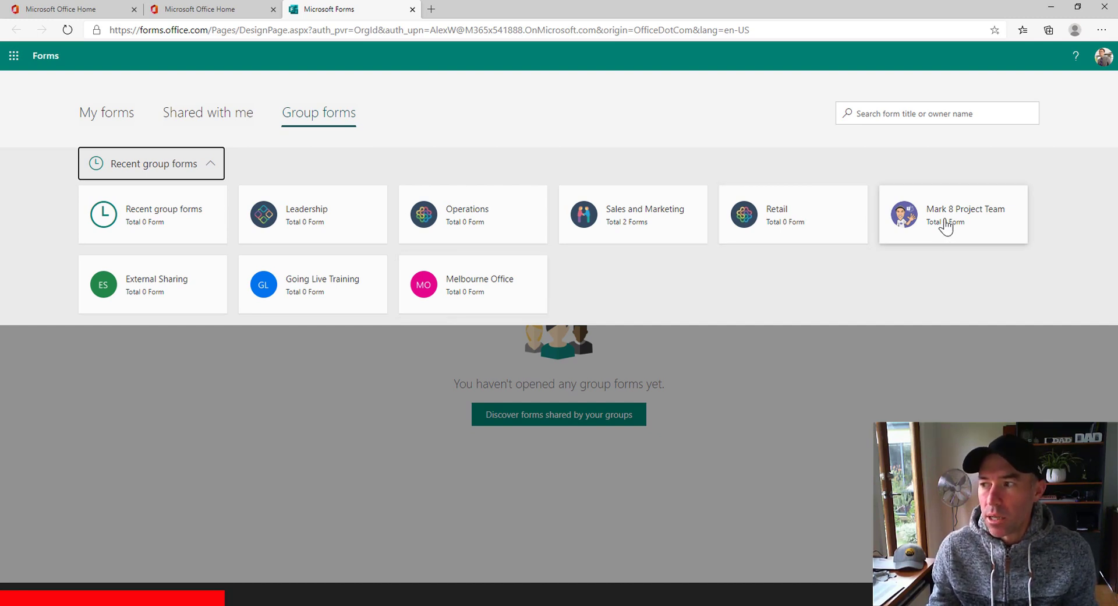
pyautogui.click(943, 219)
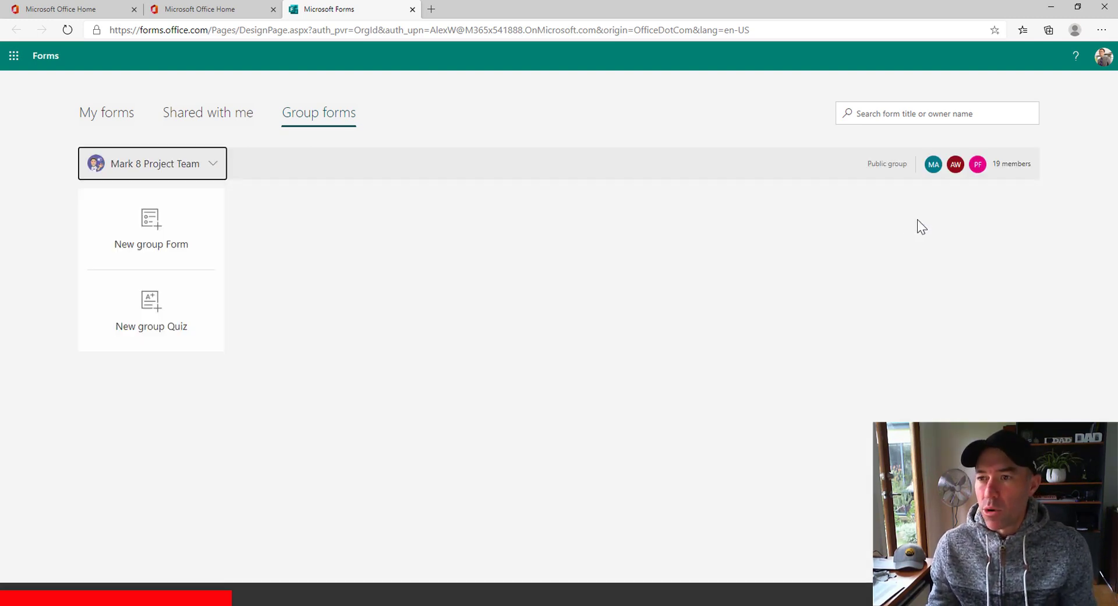
# - Create a new group form titled "Cloud Driven Business - Monthly Training Topics"
pyautogui.click(150, 221)
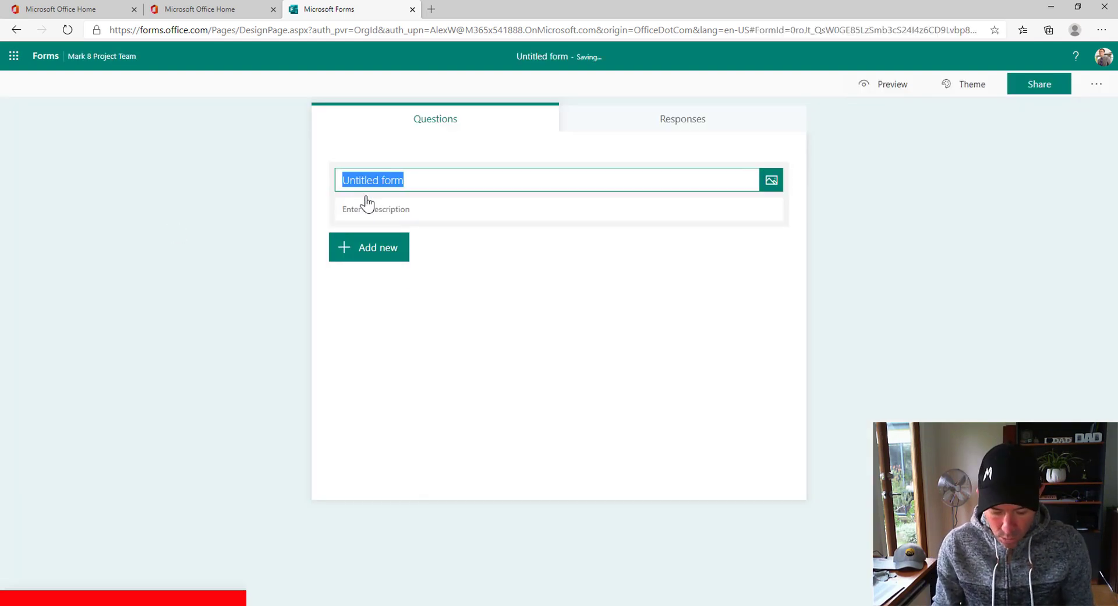
pyautogui.write('Cloud')
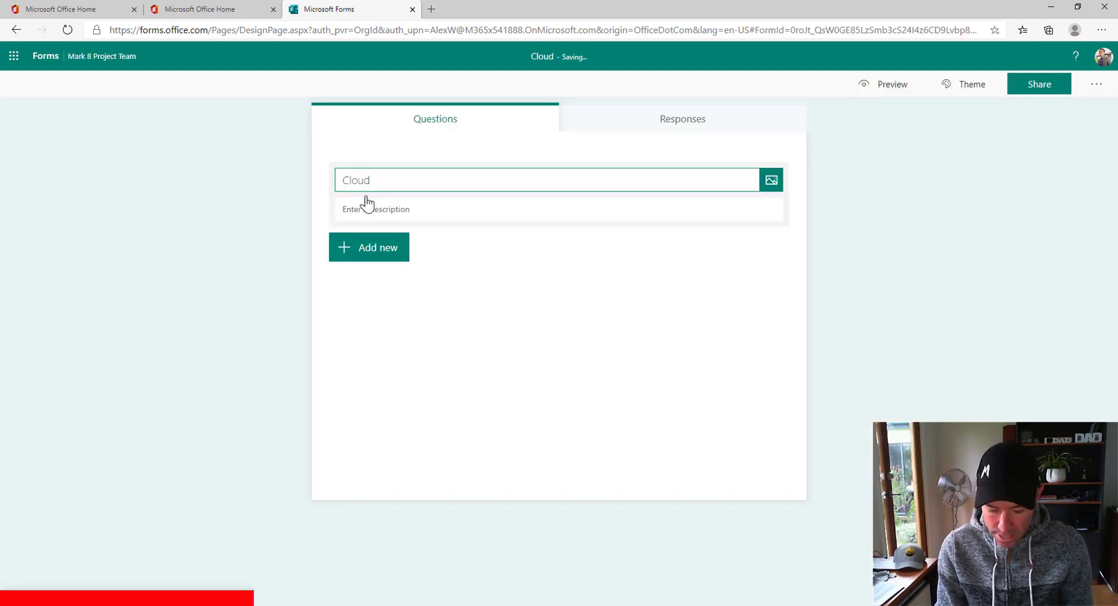
pyautogui.write(' Driven')
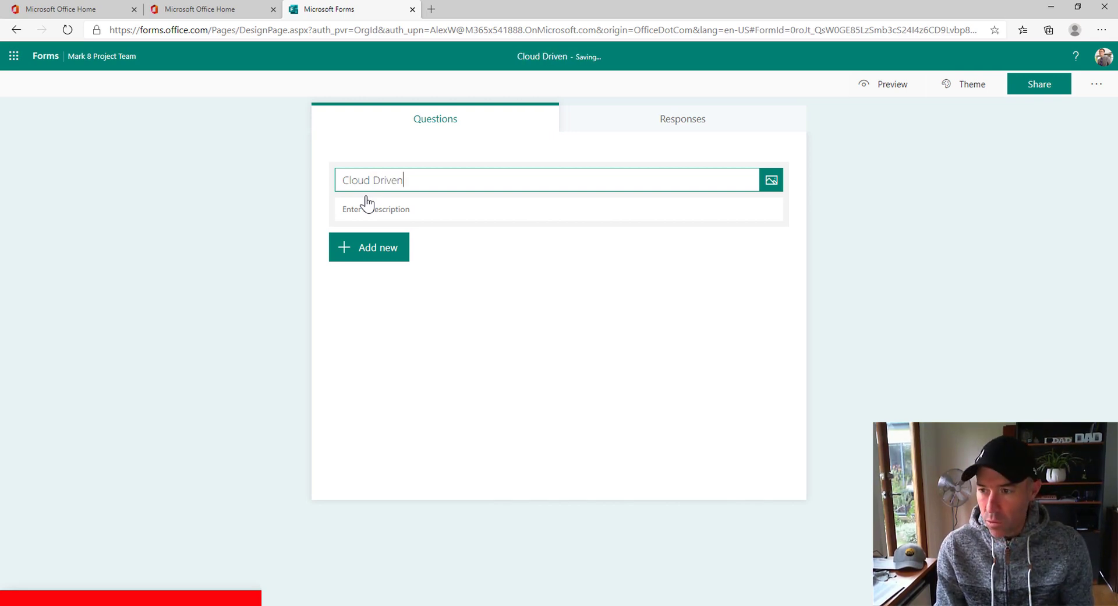
pyautogui.write(' Busine')
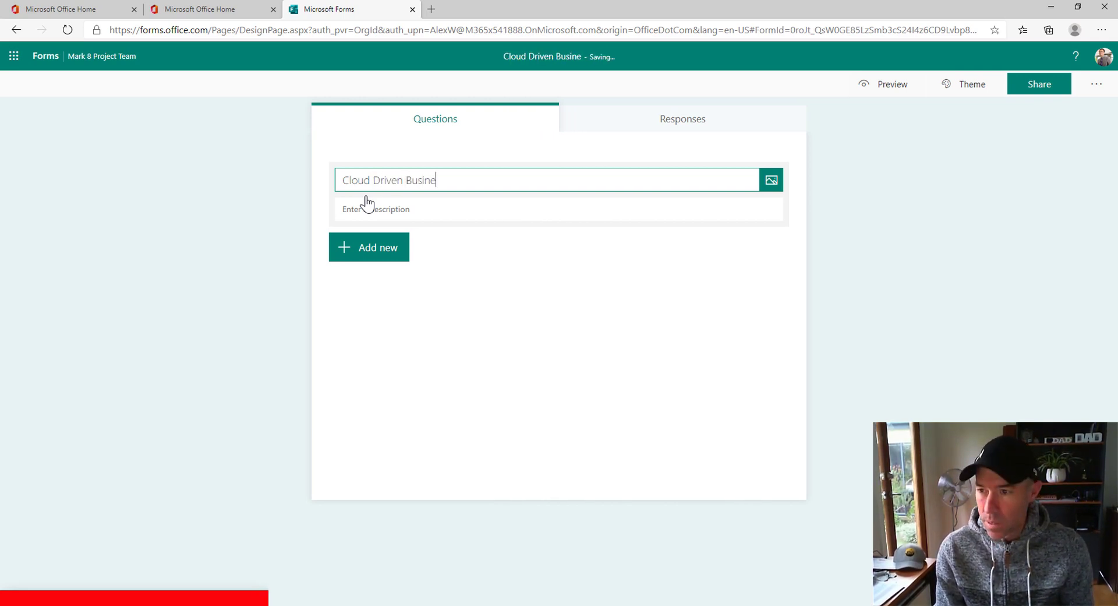
pyautogui.write('ss - ')
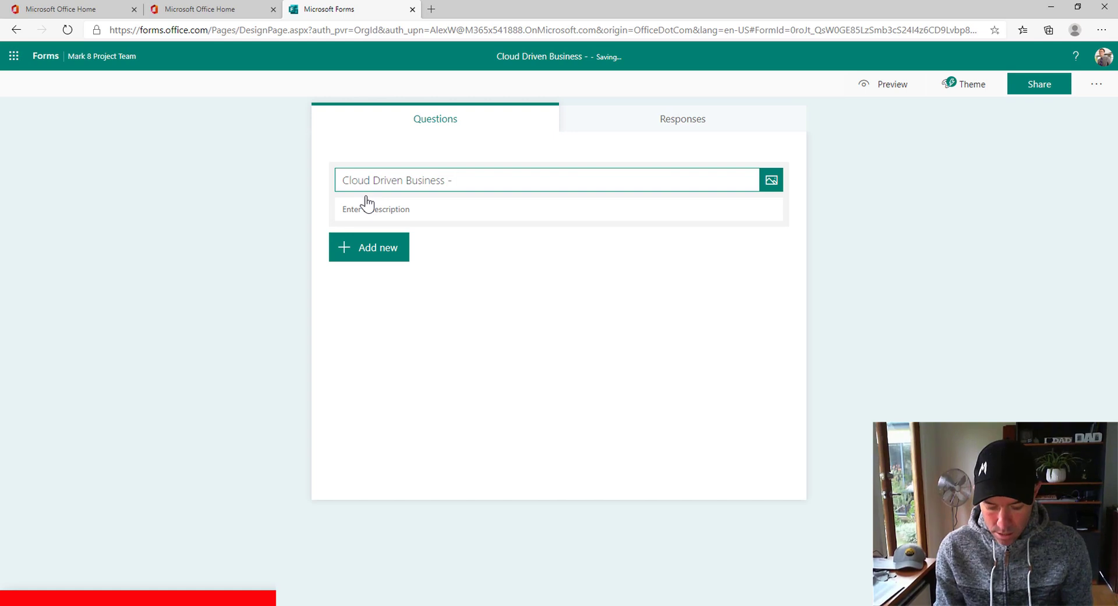
pyautogui.write('Monthyl T')
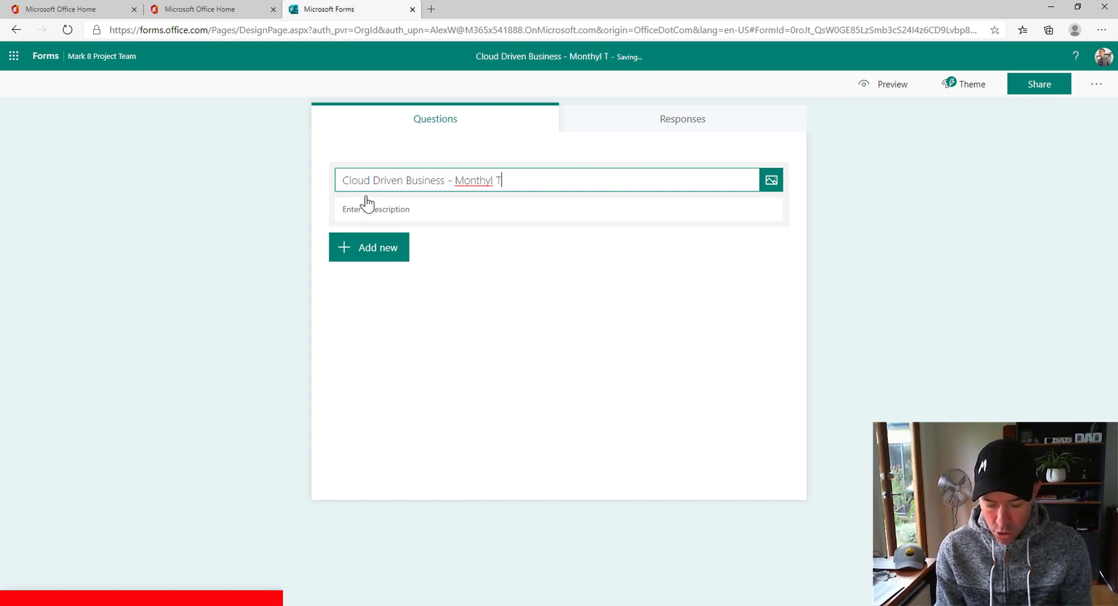
pyautogui.write('raining To')
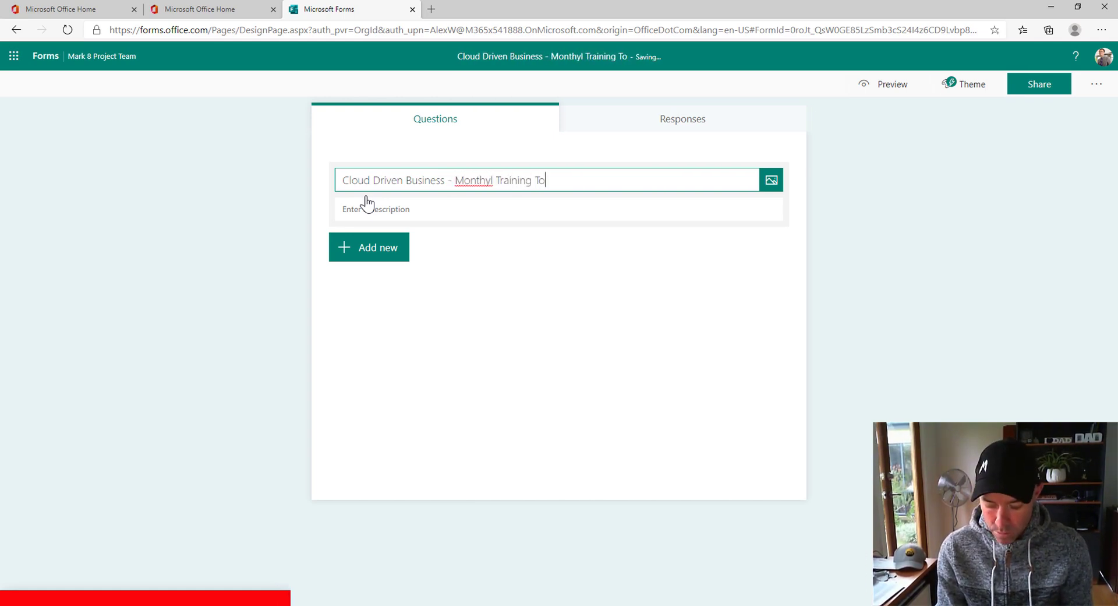
pyautogui.write('pics')
pyautogui.click(494, 180)
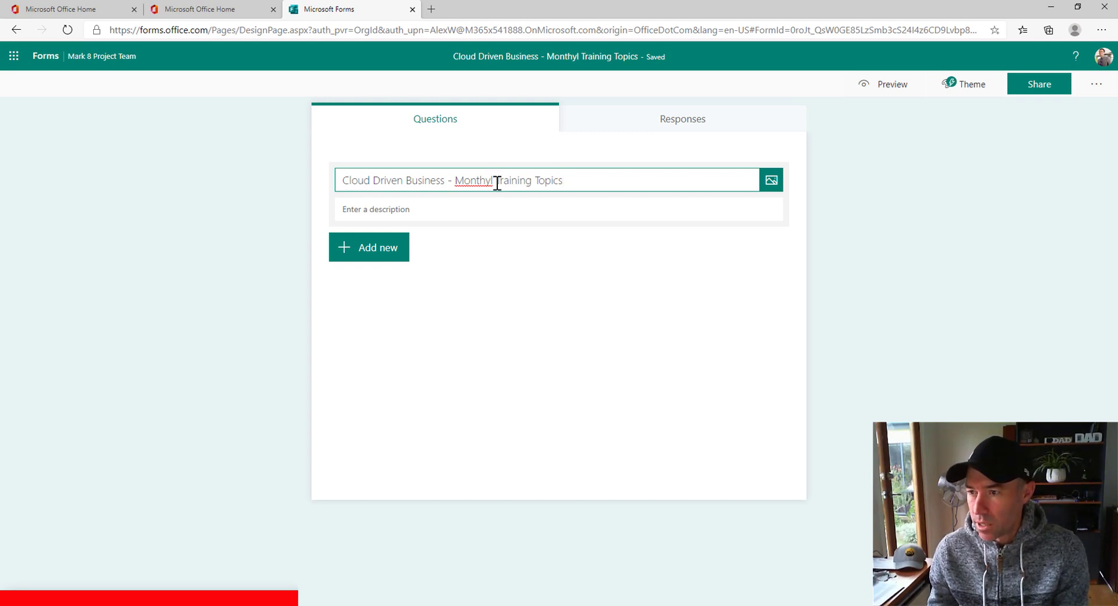
pyautogui.press('BackSpace')
pyautogui.press('BackSpace')
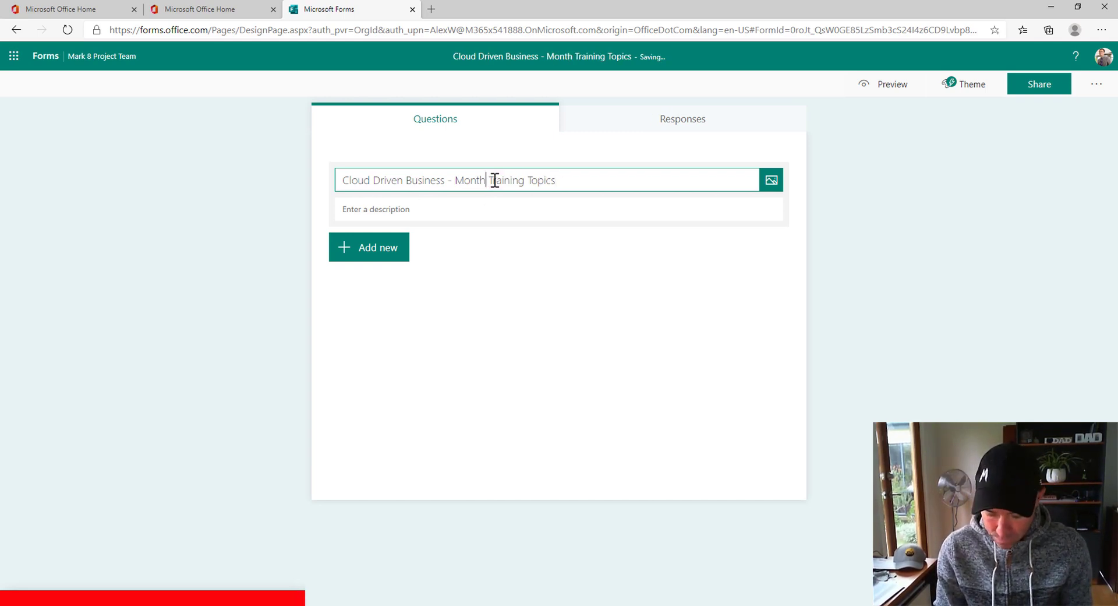
pyautogui.write('ly')
# - Add a choice question named "Topic Name" to the form
pyautogui.click(382, 255)
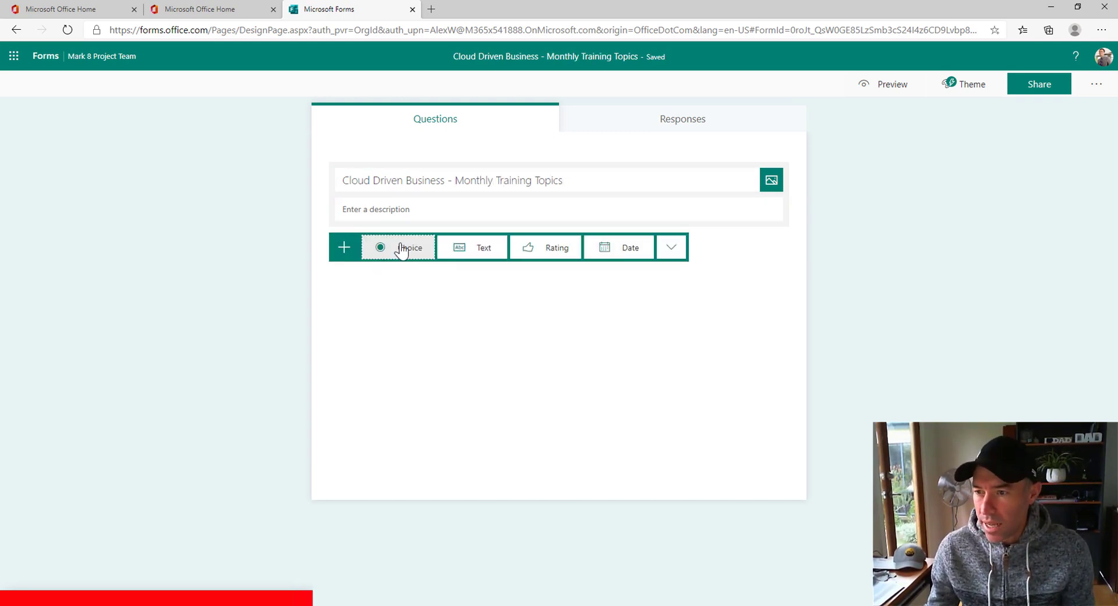
pyautogui.click(398, 250)
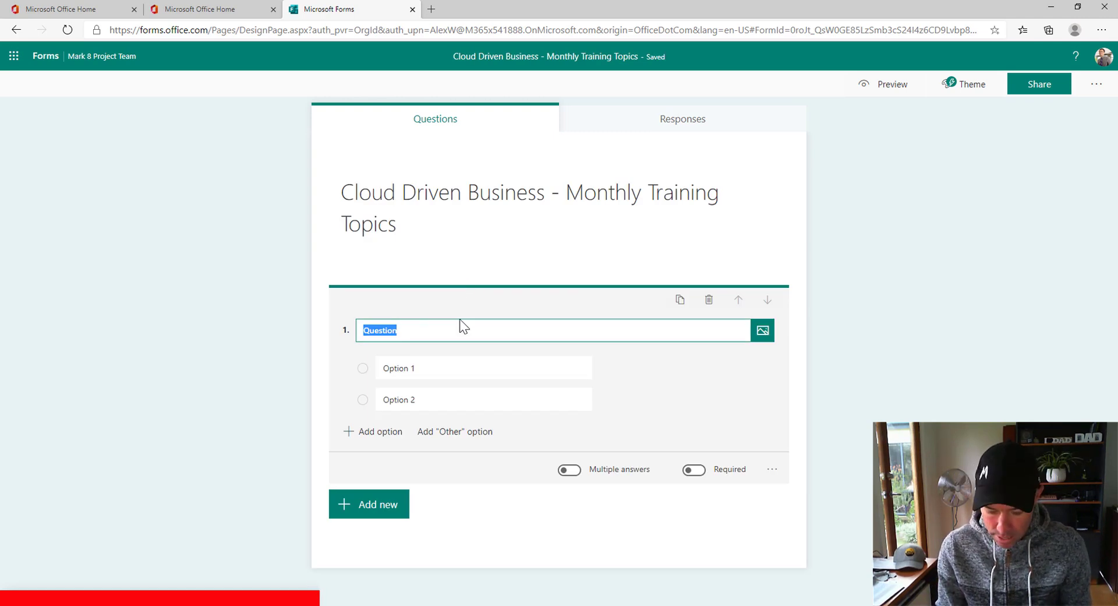
pyautogui.write('Topic Name')
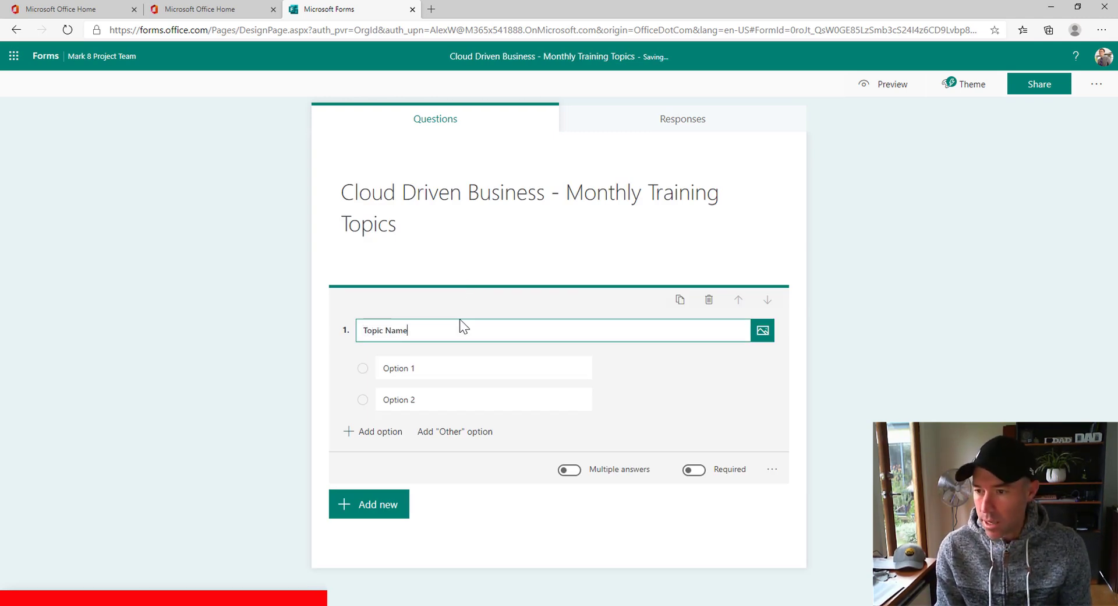
pyautogui.press('Tab')
# - Fill the Topic Name question with the options SharePoint, OneDrive, Teams, Yammer and Forms, and finish editing the question
pyautogui.click(522, 368)
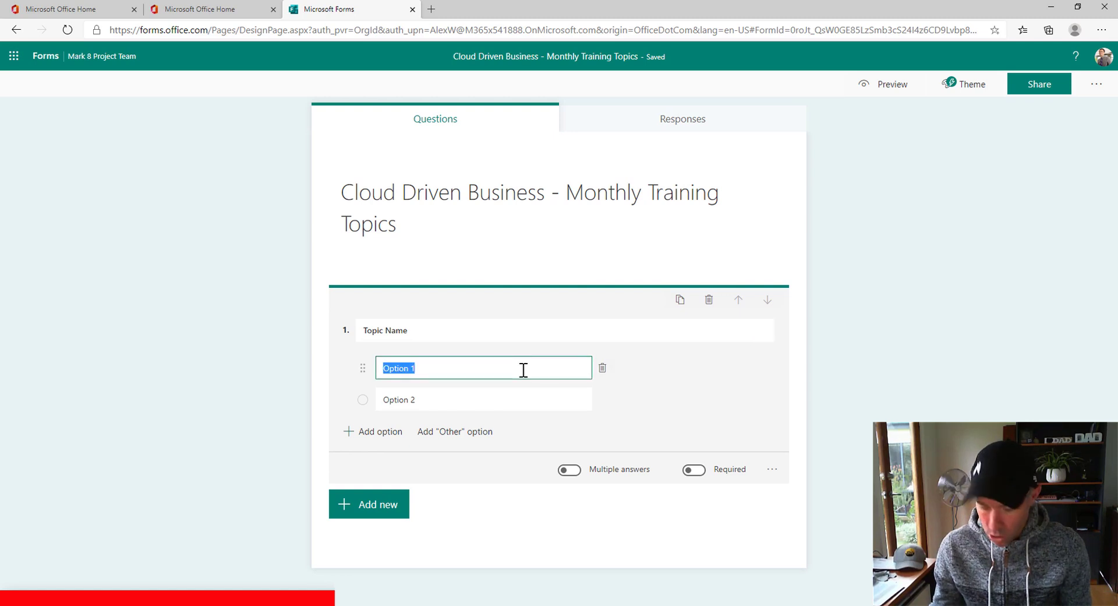
pyautogui.write('SharePoint')
pyautogui.press('Return')
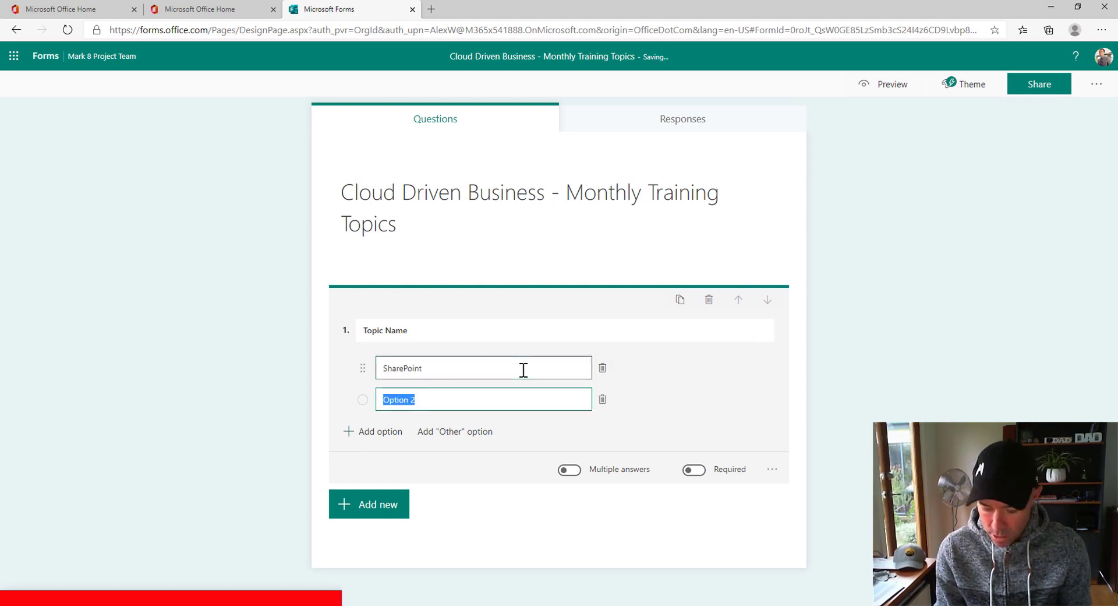
pyautogui.write('OneDrive')
pyautogui.press('Return')
pyautogui.write('Teams')
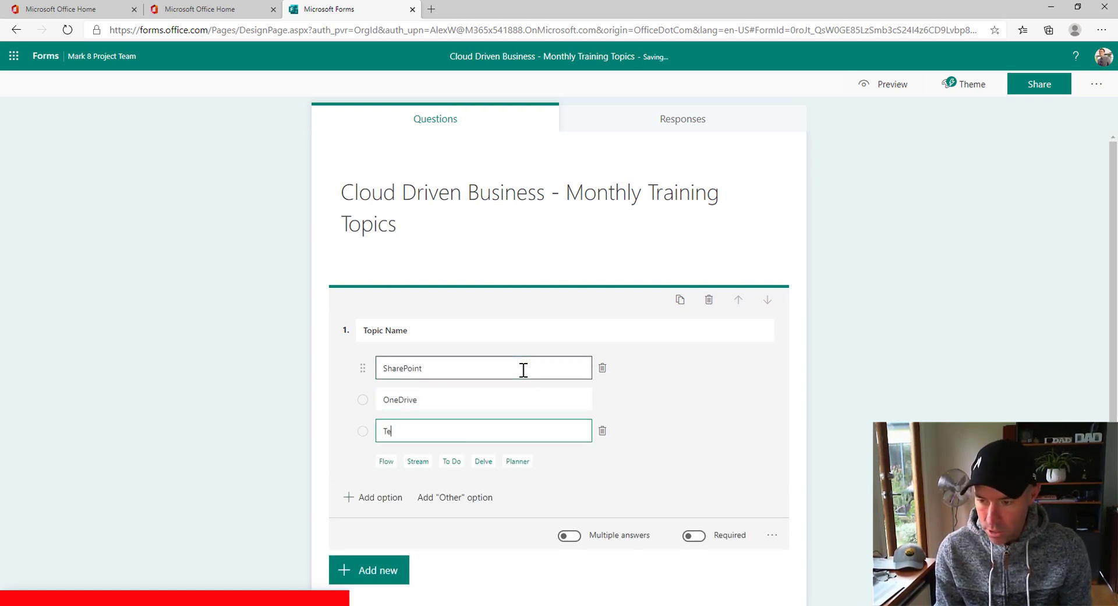
pyautogui.press('Return')
pyautogui.write('Yammer')
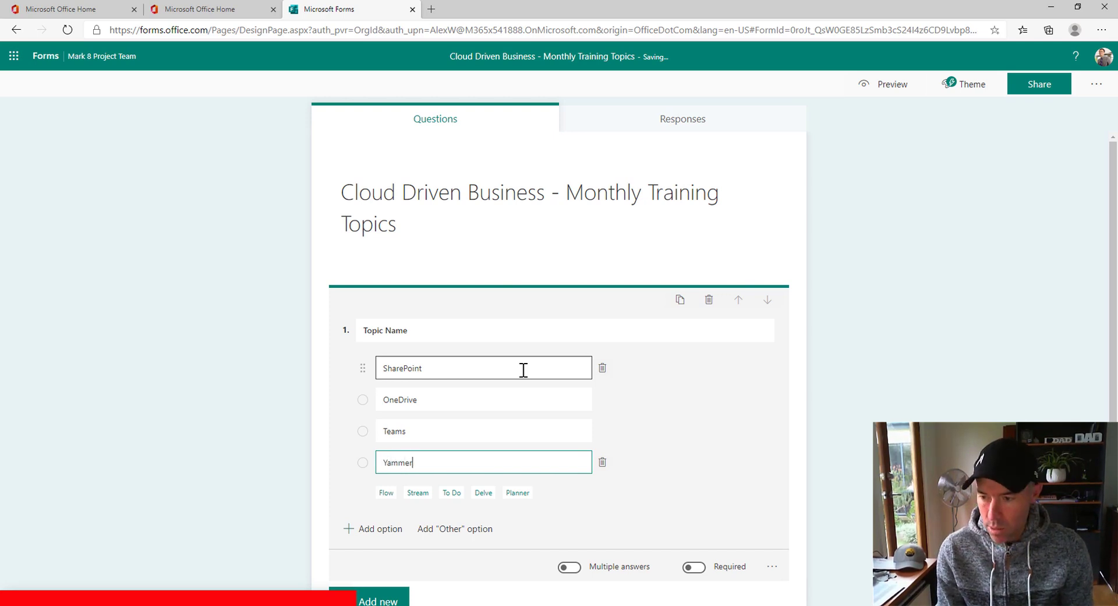
pyautogui.press('Return')
pyautogui.write('Forms')
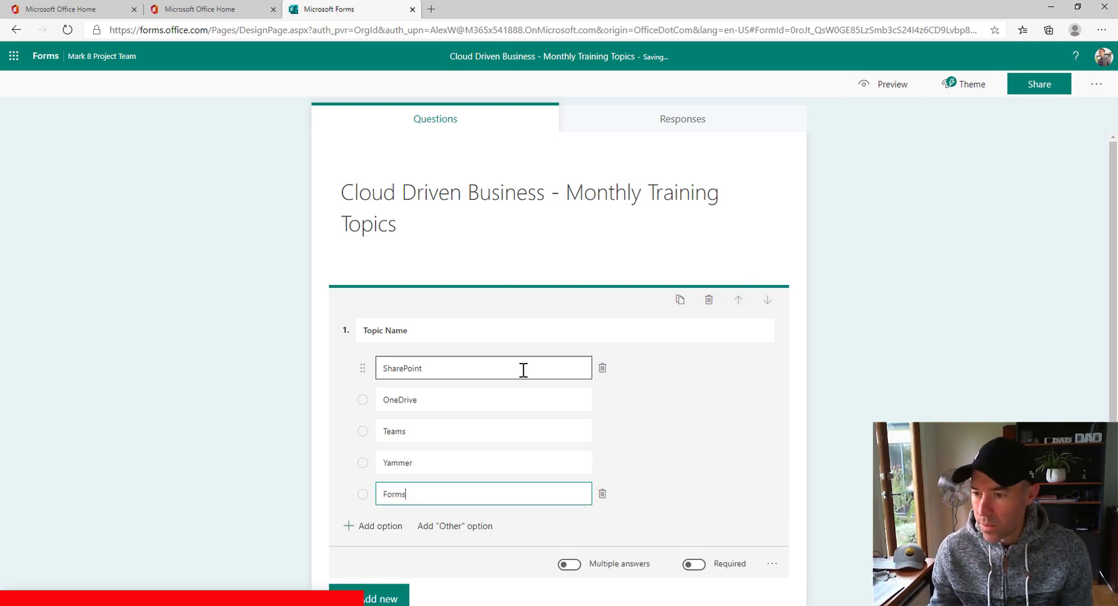
pyautogui.click(903, 271)
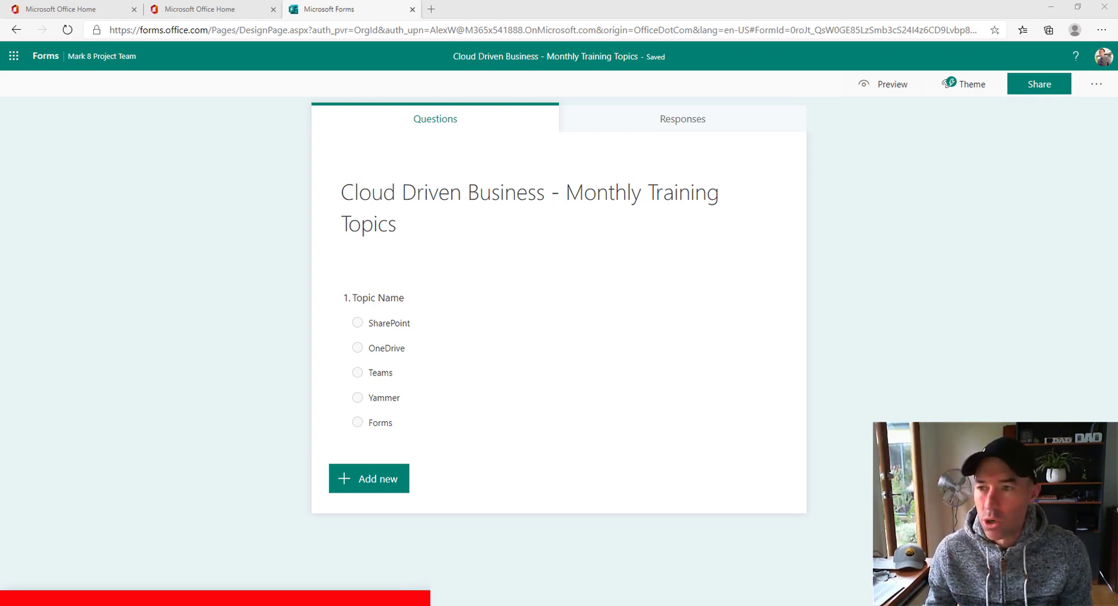
# - Switch to the other account's browser window, open Forms there and show the Mark 8 Project Team's group forms
pyautogui.hotkey('alt', 'Tab')
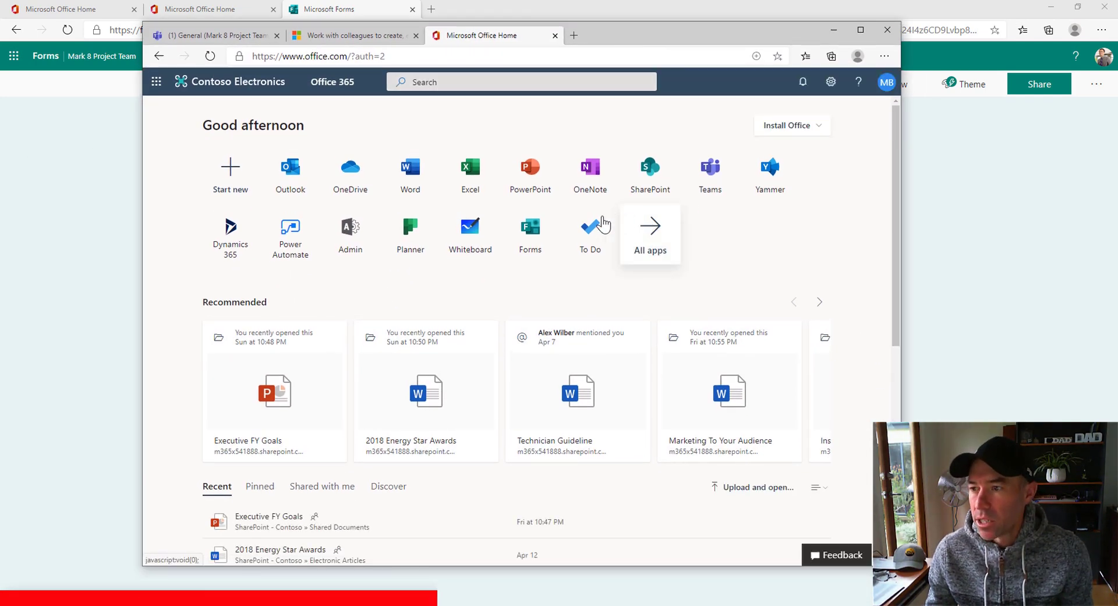
pyautogui.click(533, 238)
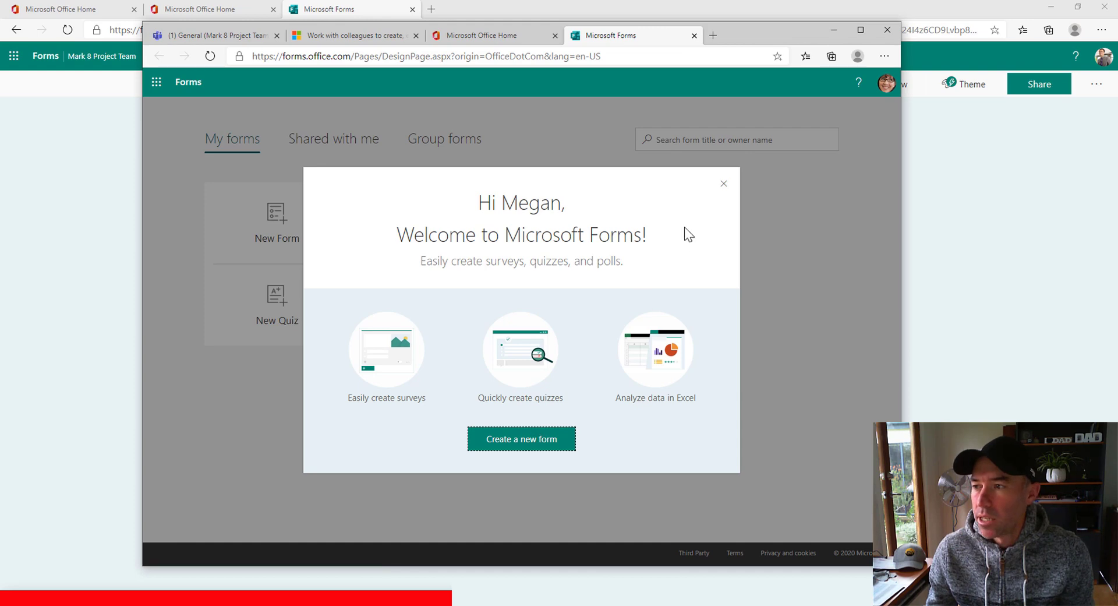
pyautogui.click(724, 183)
pyautogui.click(449, 149)
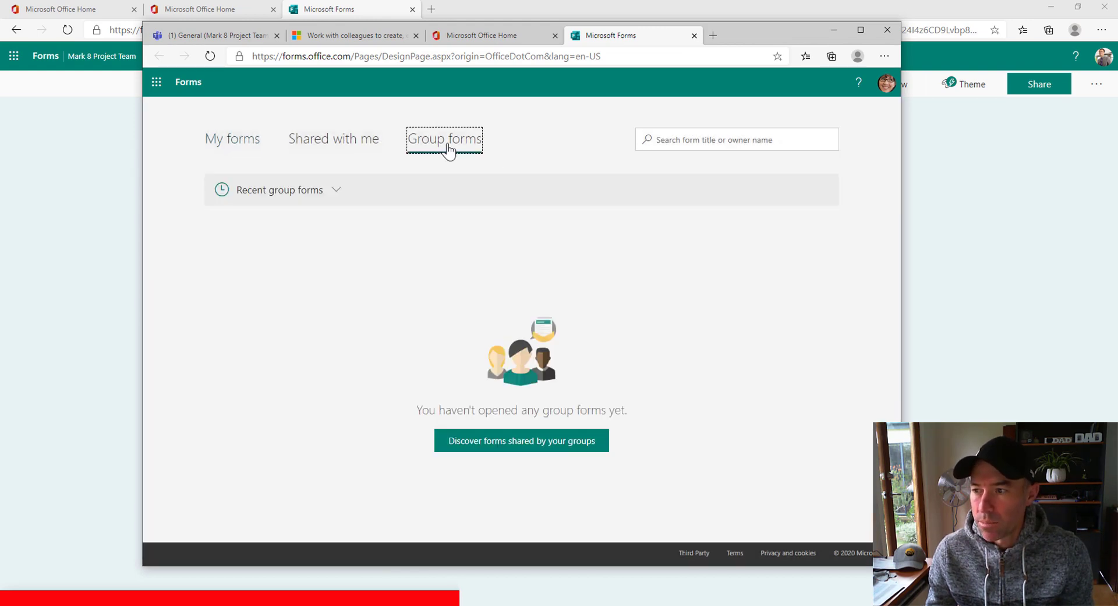
pyautogui.click(305, 192)
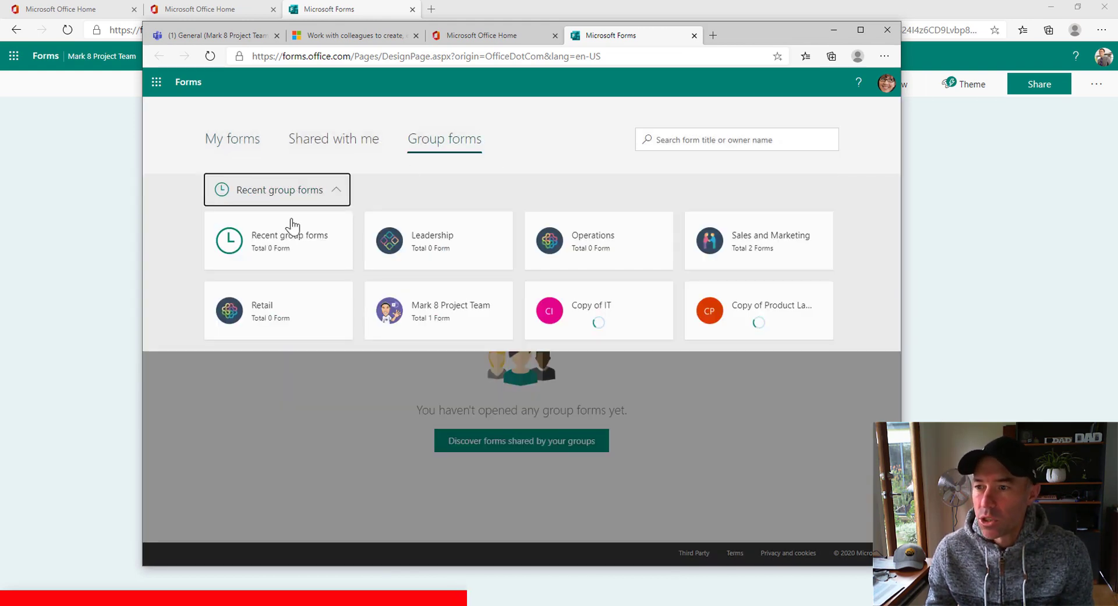
pyautogui.click(443, 318)
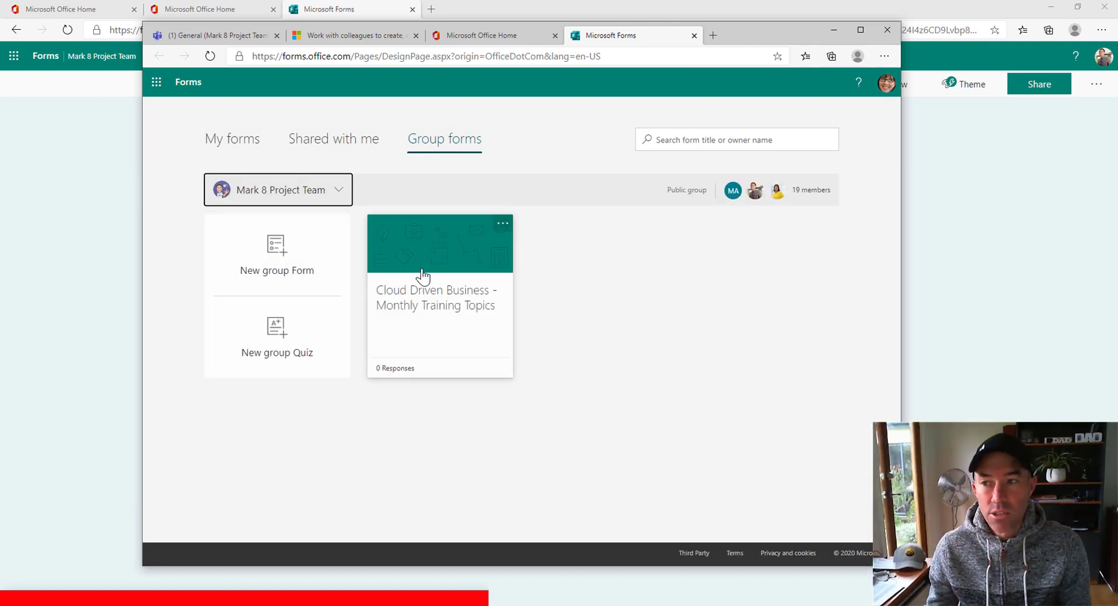
# - Open the "Cloud Driven Business - Monthly Training Topics" form as the second member and check that its title can be edited
pyautogui.click(502, 223)
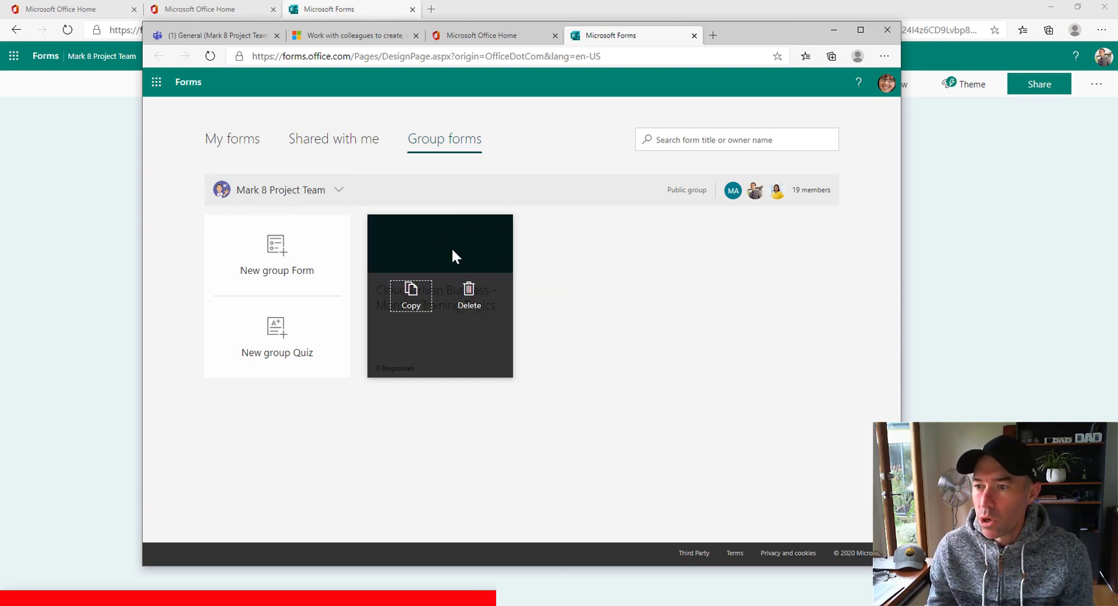
pyautogui.click(456, 302)
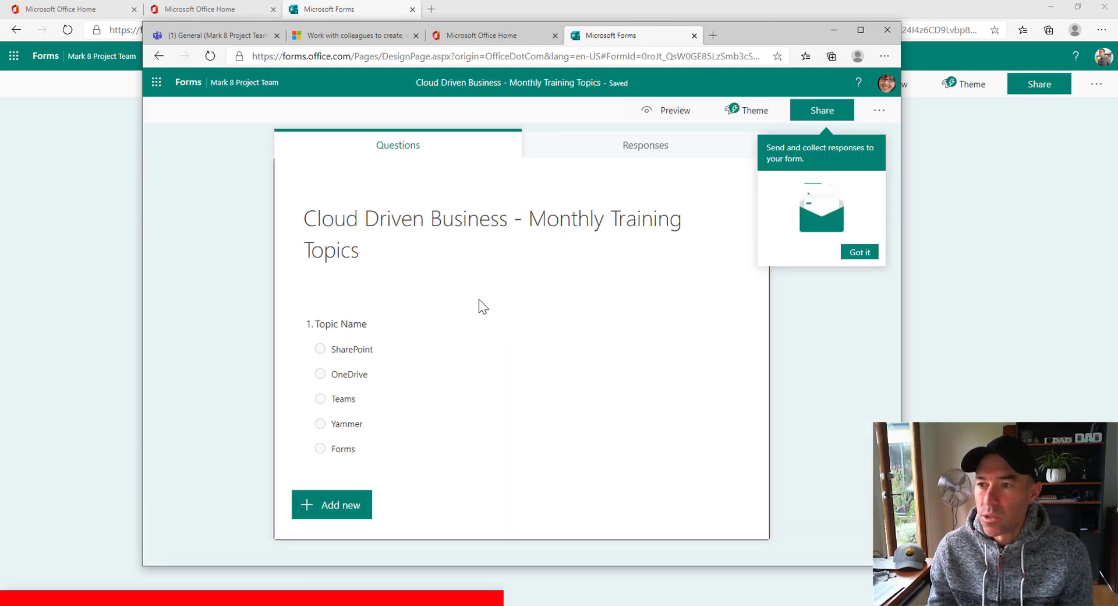
pyautogui.click(860, 252)
pyautogui.click(469, 207)
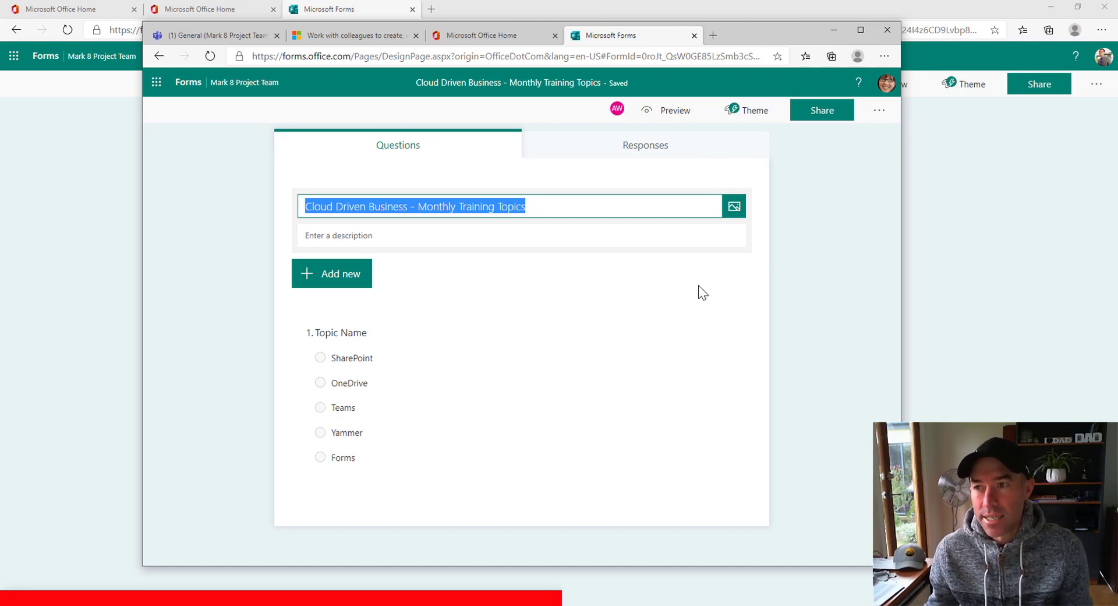
pyautogui.click(816, 253)
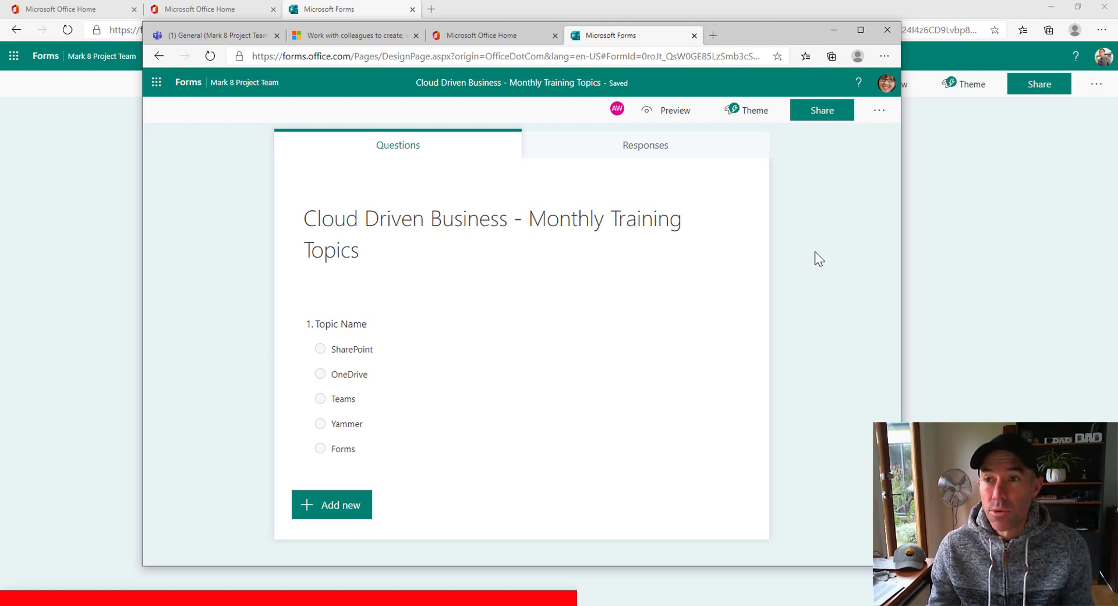
# - Switch to Teams and add the existing form "Cloud Driven Business - Monthly Training Topics" as a Collect responses tab in the Design channel
pyautogui.click(228, 35)
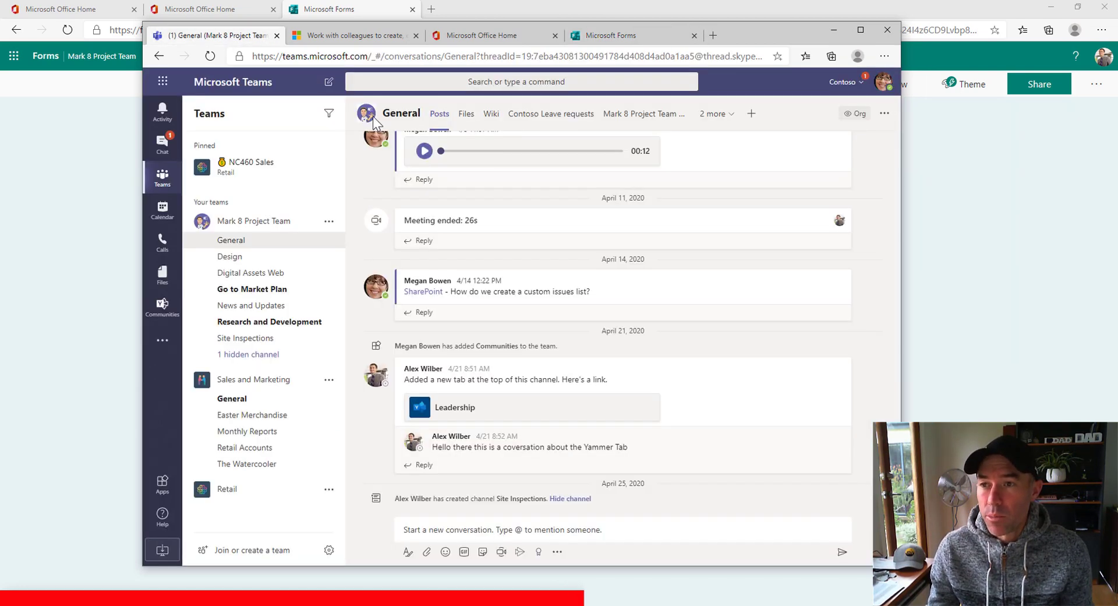
pyautogui.click(231, 256)
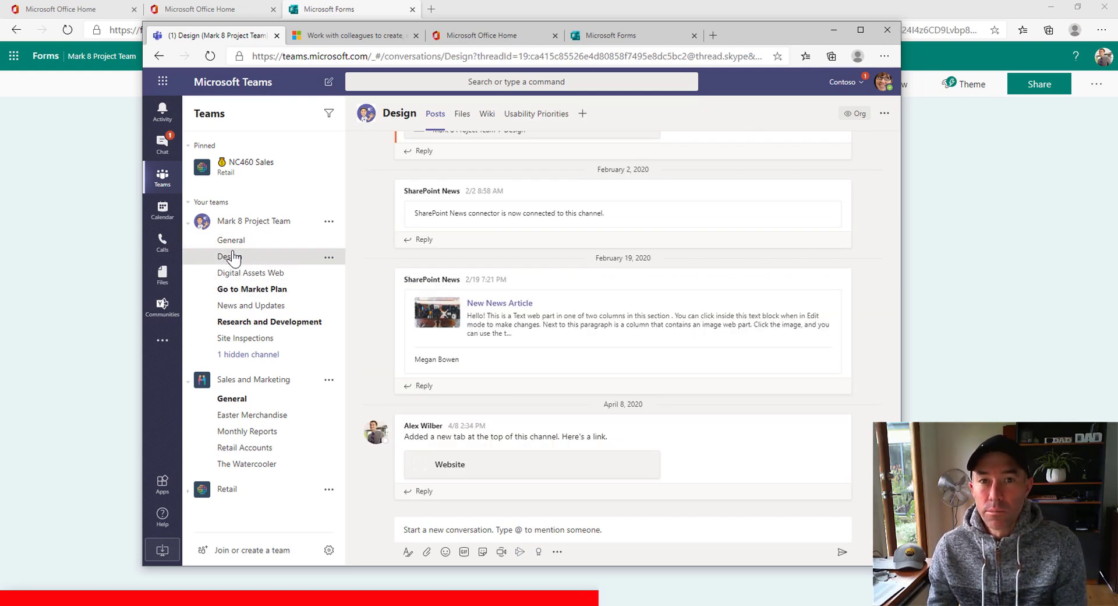
pyautogui.click(582, 114)
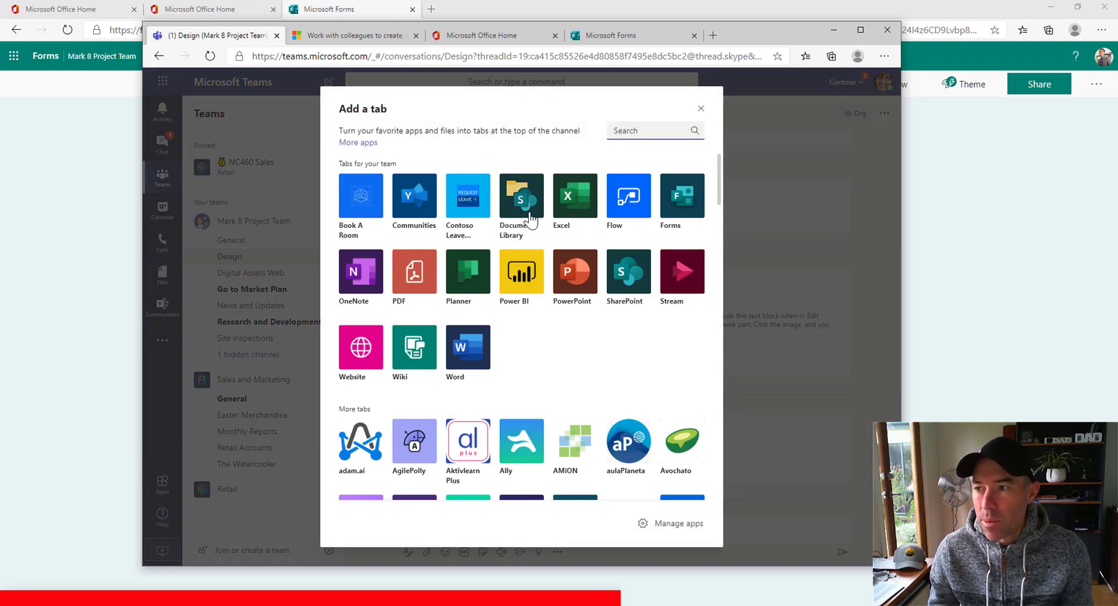
pyautogui.click(673, 196)
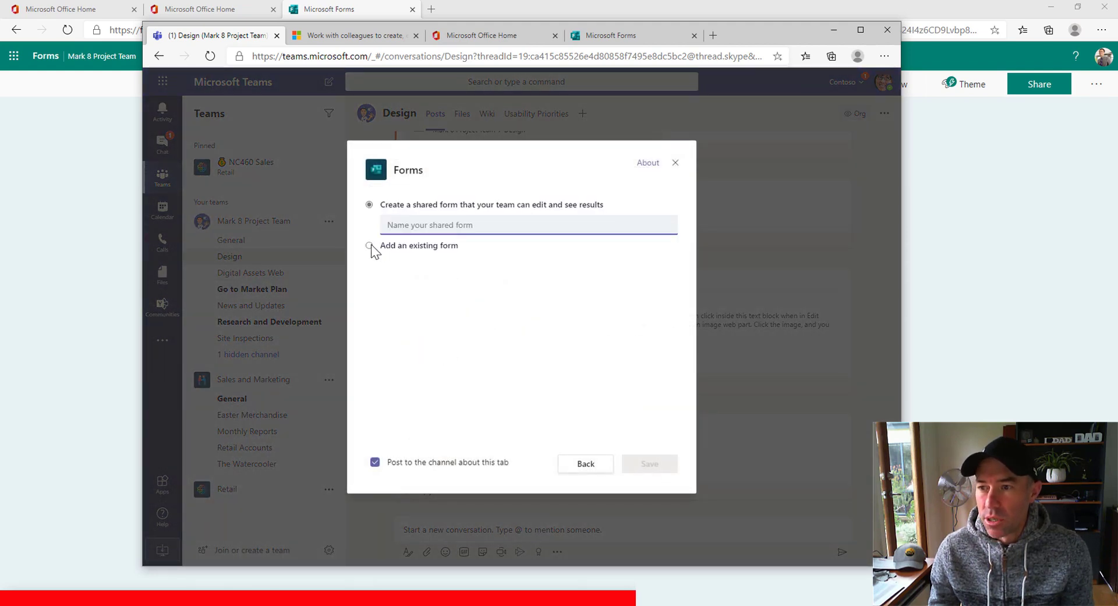
pyautogui.click(371, 244)
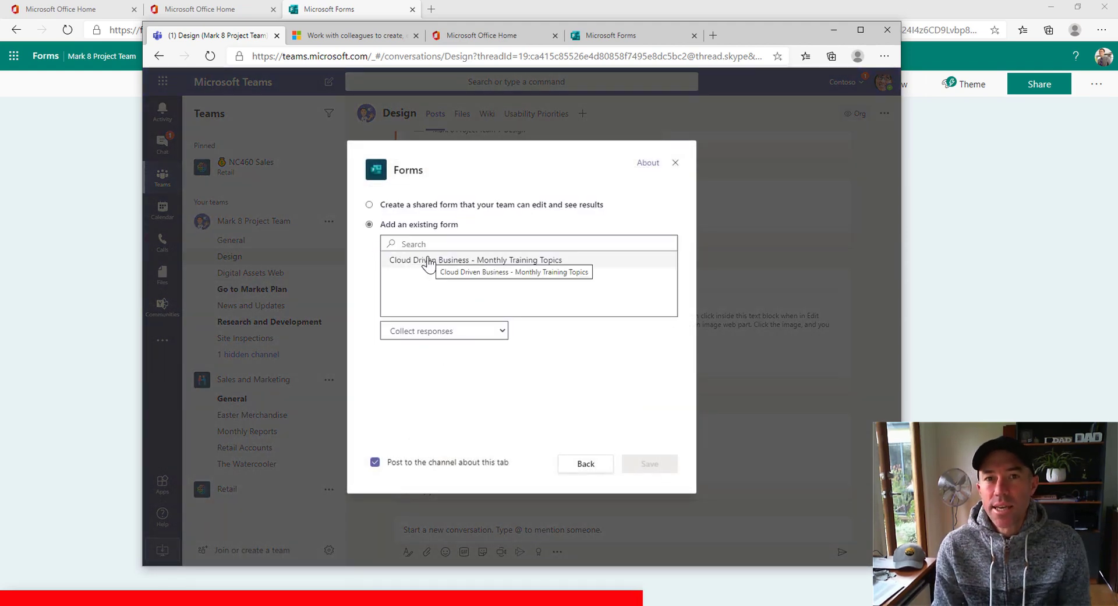
pyautogui.click(429, 260)
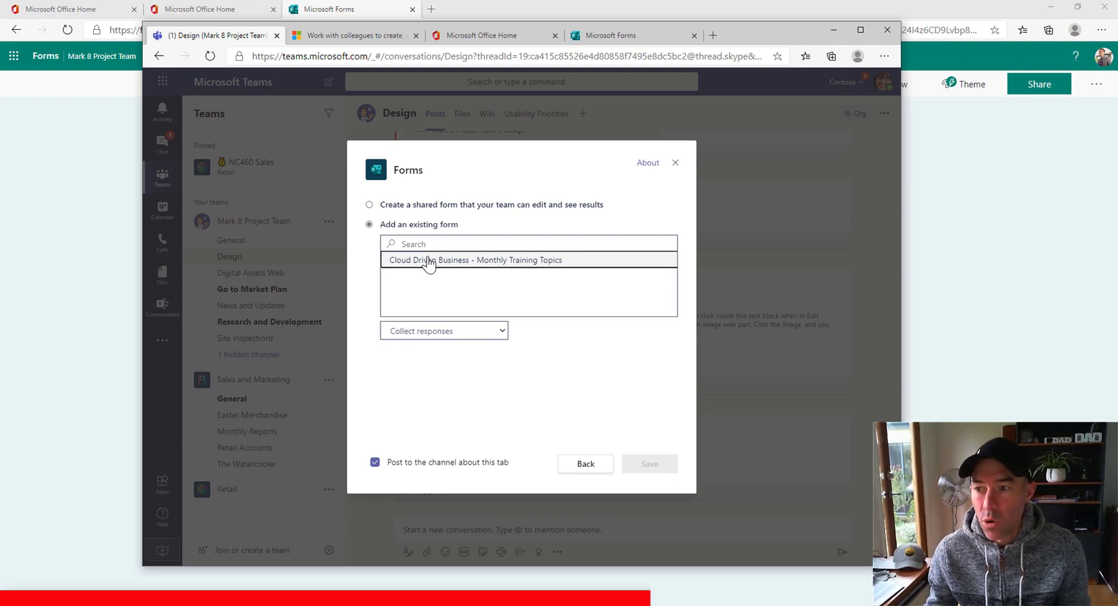
pyautogui.click(465, 470)
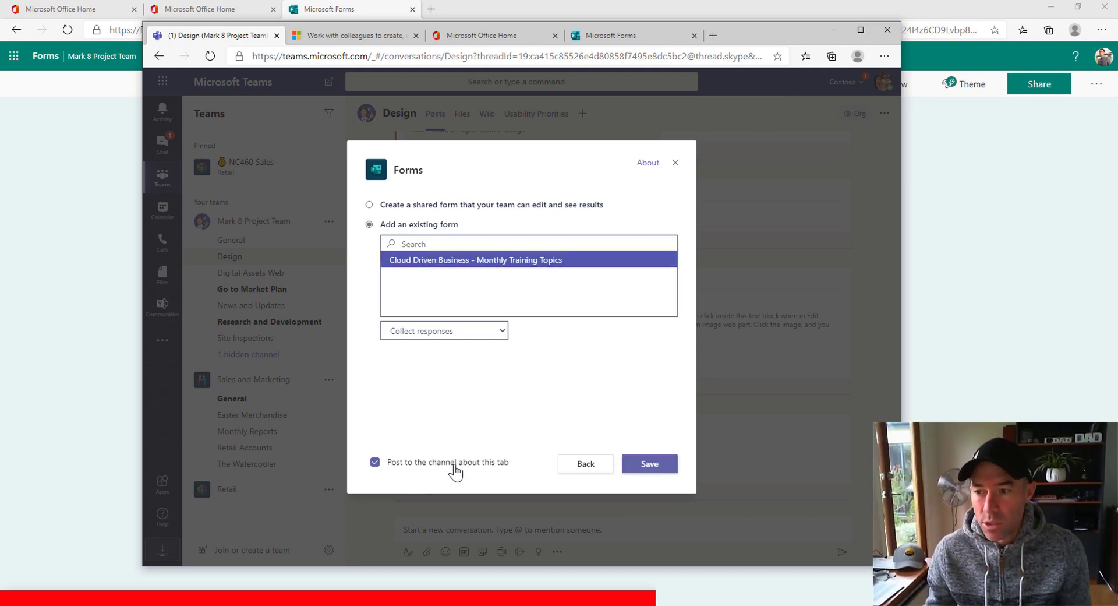
pyautogui.click(649, 469)
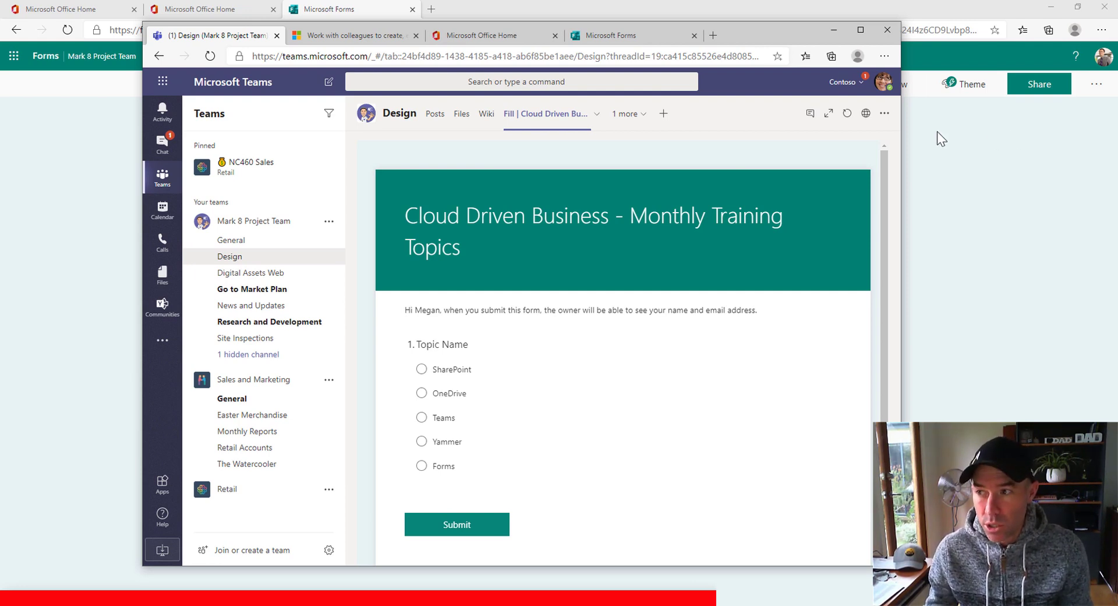
# - Add a second Forms tab to the Design channel for the existing Monthly Training Topics form, set to Show results
pyautogui.click(639, 115)
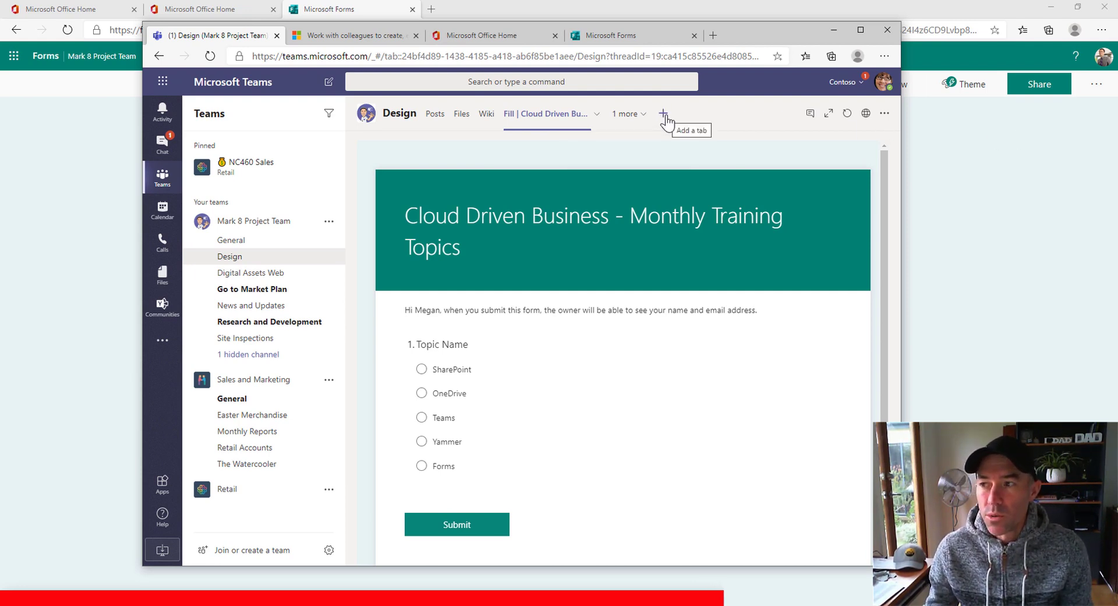
pyautogui.click(664, 115)
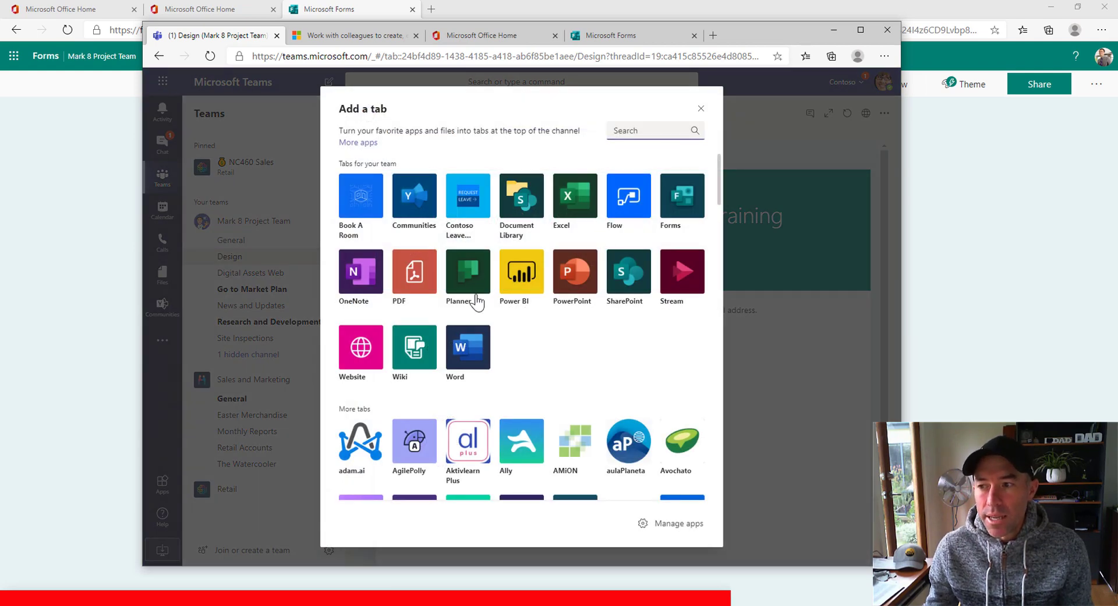
pyautogui.click(675, 210)
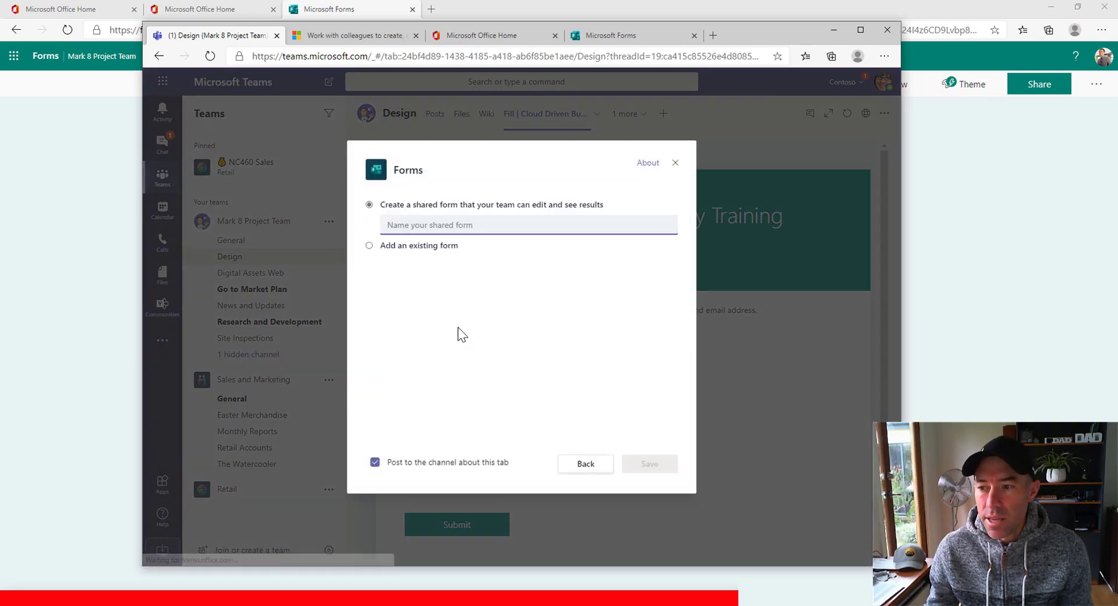
pyautogui.click(372, 251)
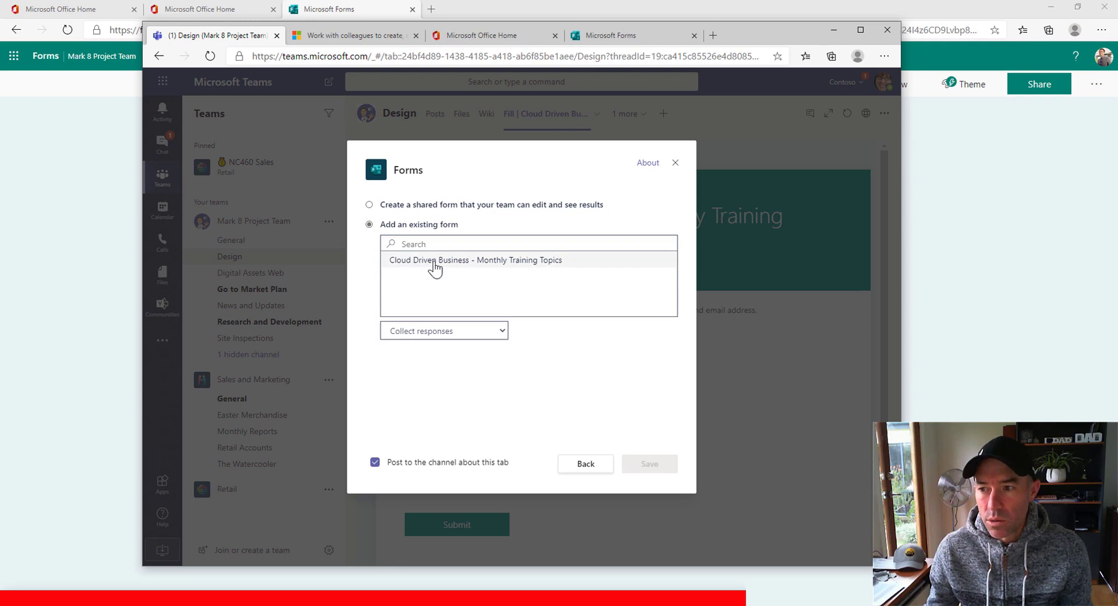
pyautogui.click(437, 263)
pyautogui.click(452, 331)
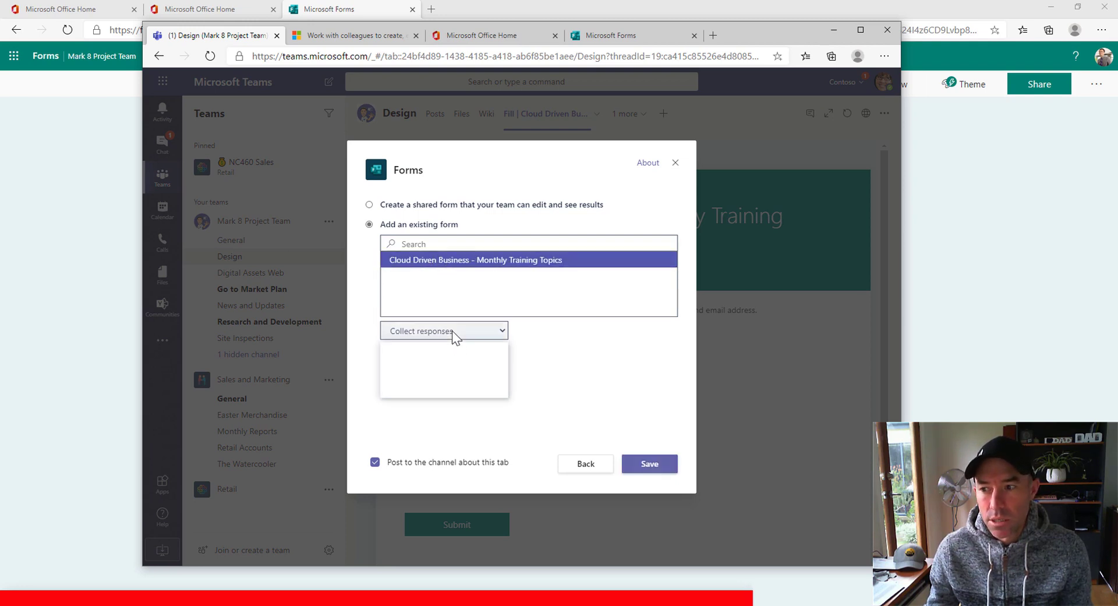
pyautogui.click(431, 372)
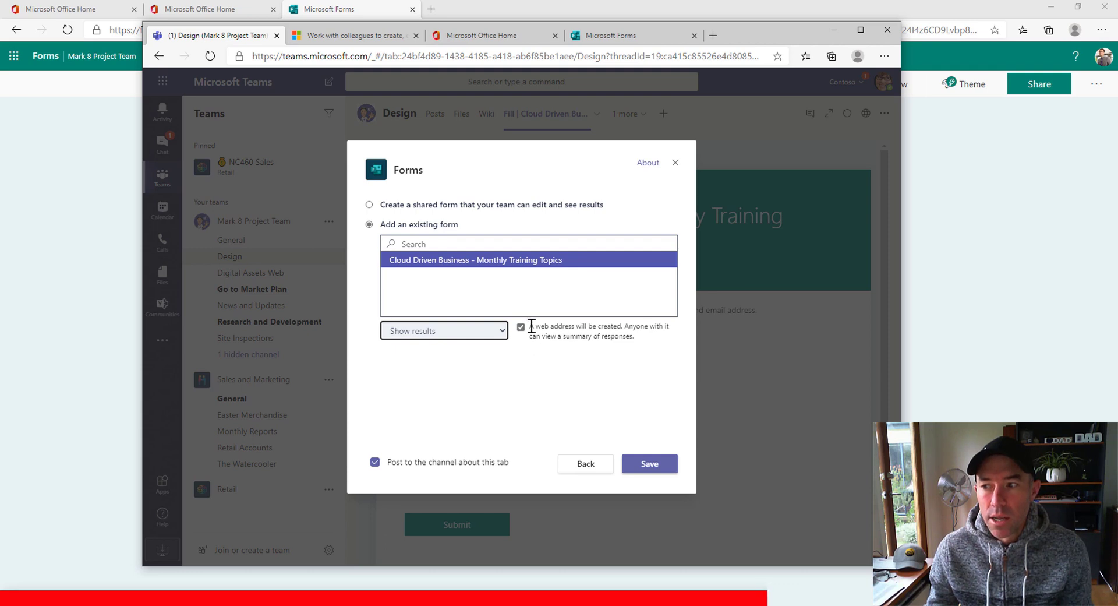
pyautogui.click(646, 466)
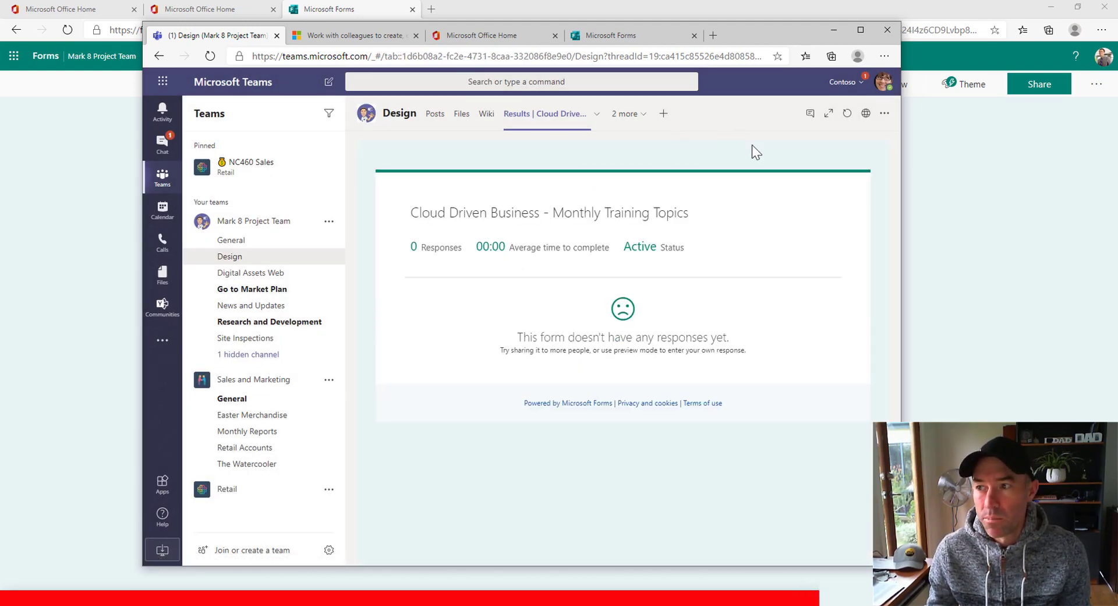
# - Submit a response choosing SharePoint through the channel's Fill tab for the form, and check it in the Results tab
pyautogui.click(622, 121)
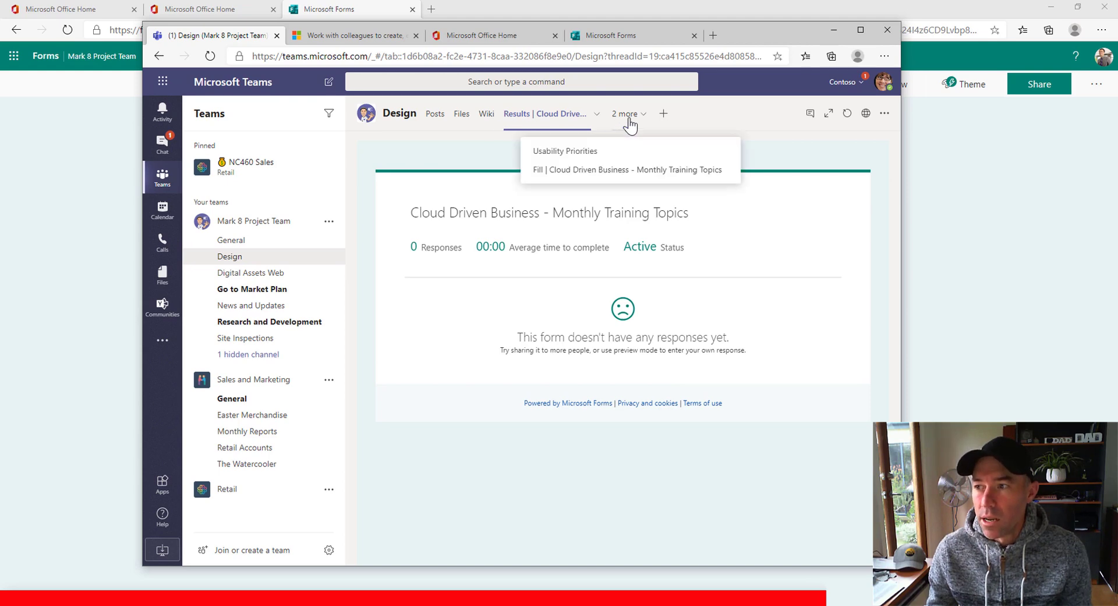
pyautogui.click(589, 168)
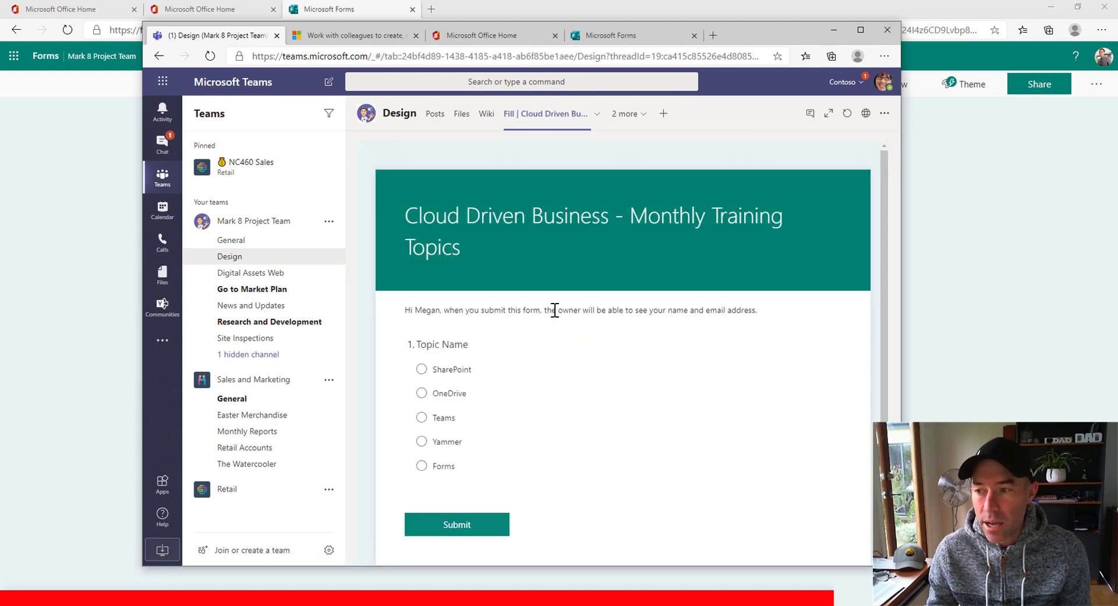
pyautogui.click(452, 369)
pyautogui.click(475, 525)
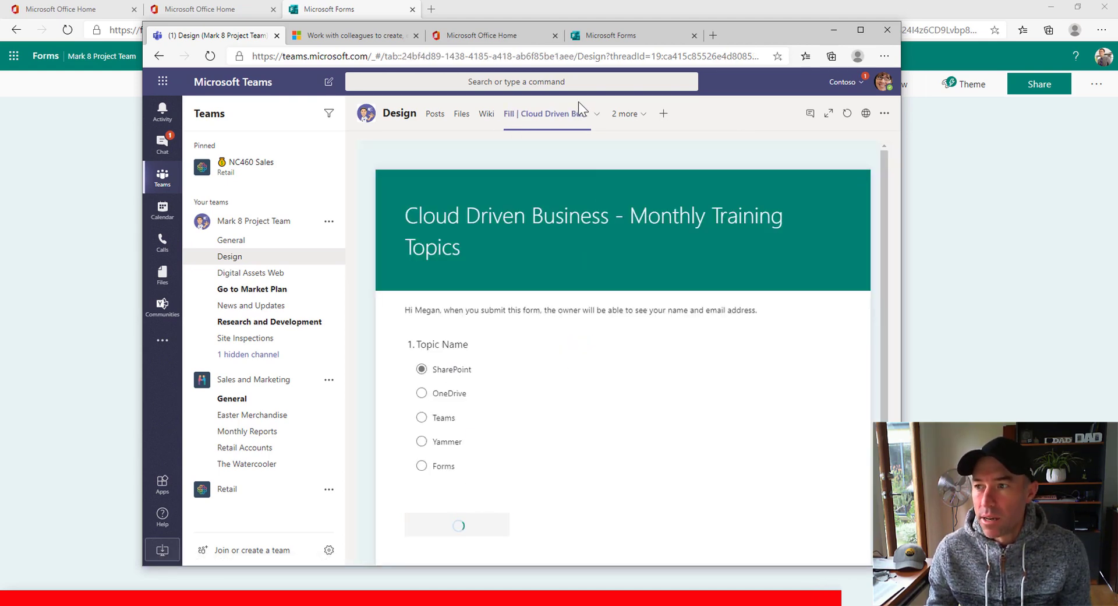
pyautogui.click(624, 113)
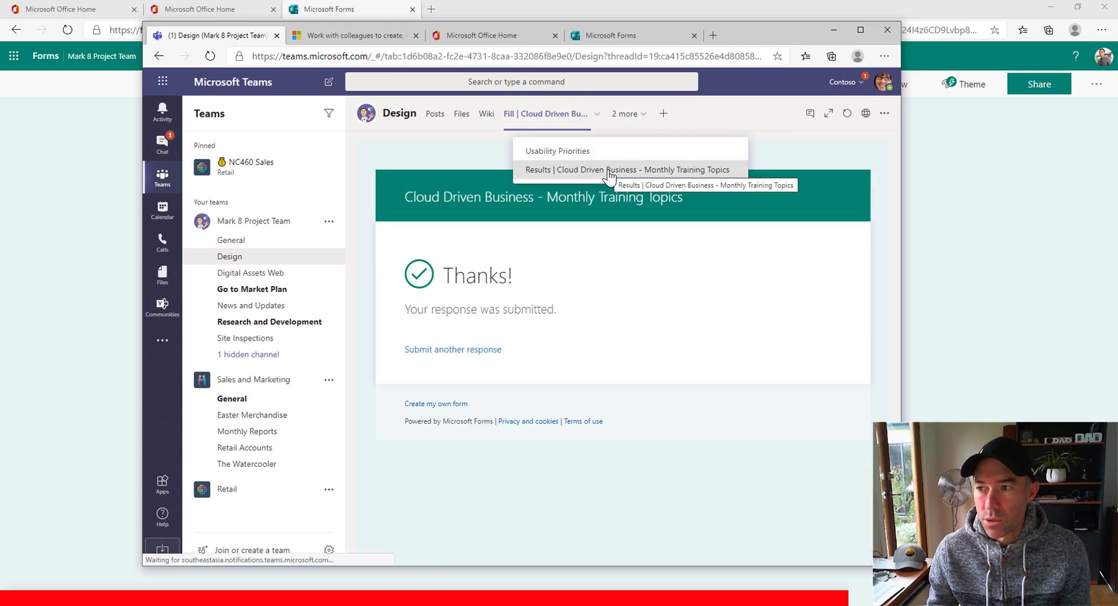
pyautogui.click(614, 171)
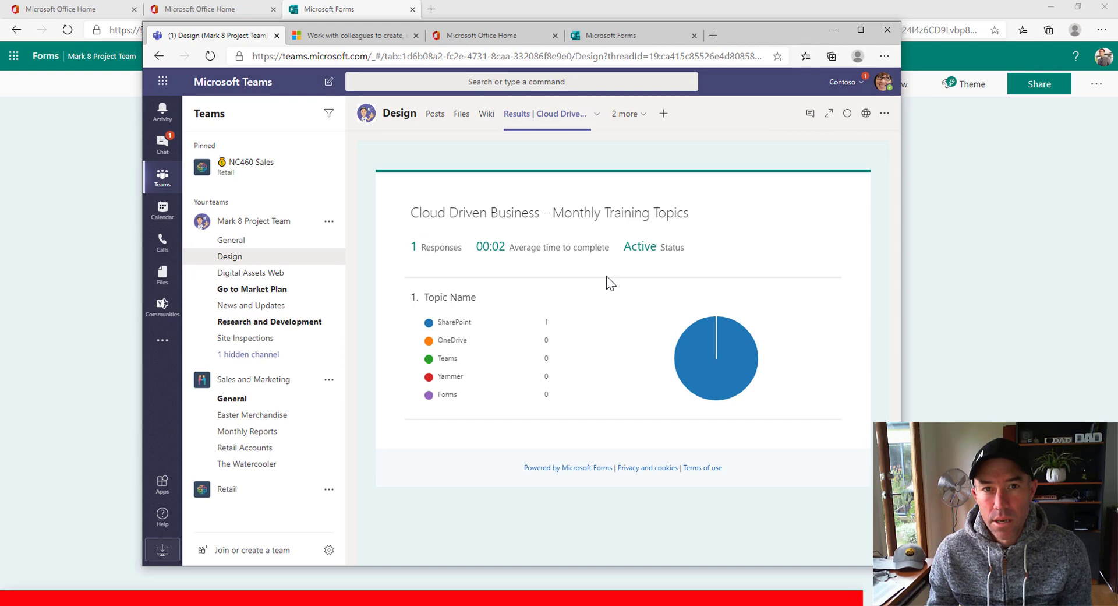
# - Add a third Forms tab for the existing Monthly Training Topics form, set to Collaborate, and check that its title can be edited there
pyautogui.click(663, 114)
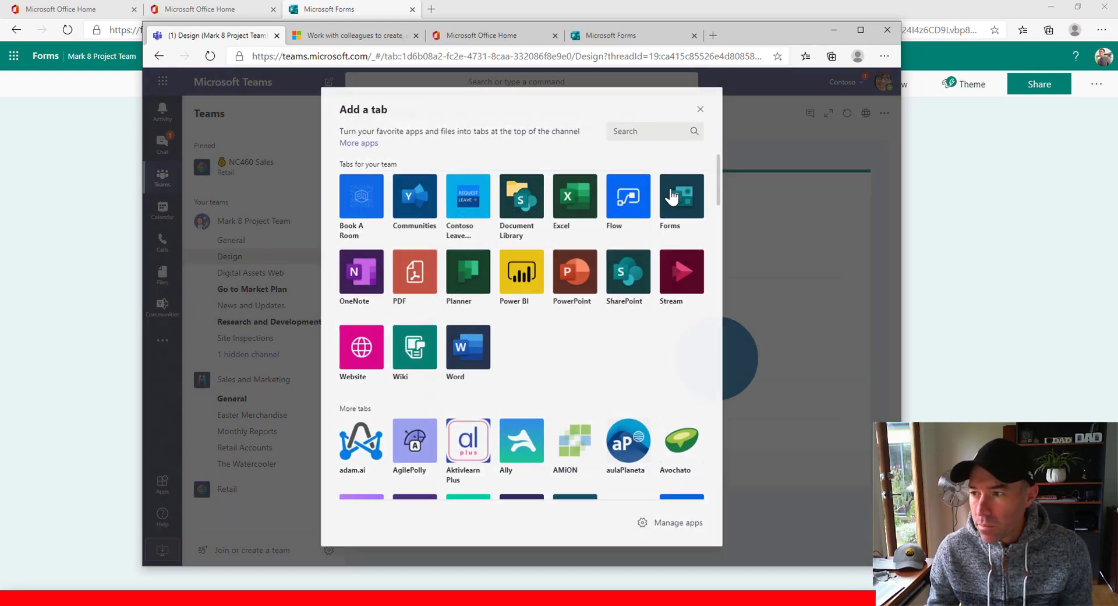
pyautogui.click(673, 197)
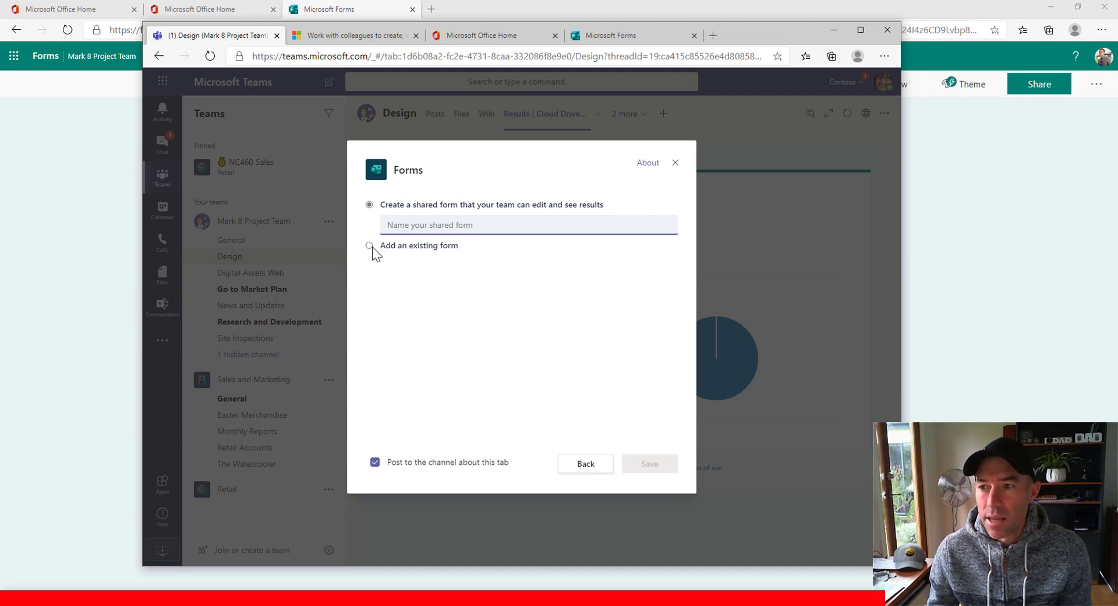
pyautogui.click(370, 245)
pyautogui.click(414, 260)
pyautogui.click(430, 327)
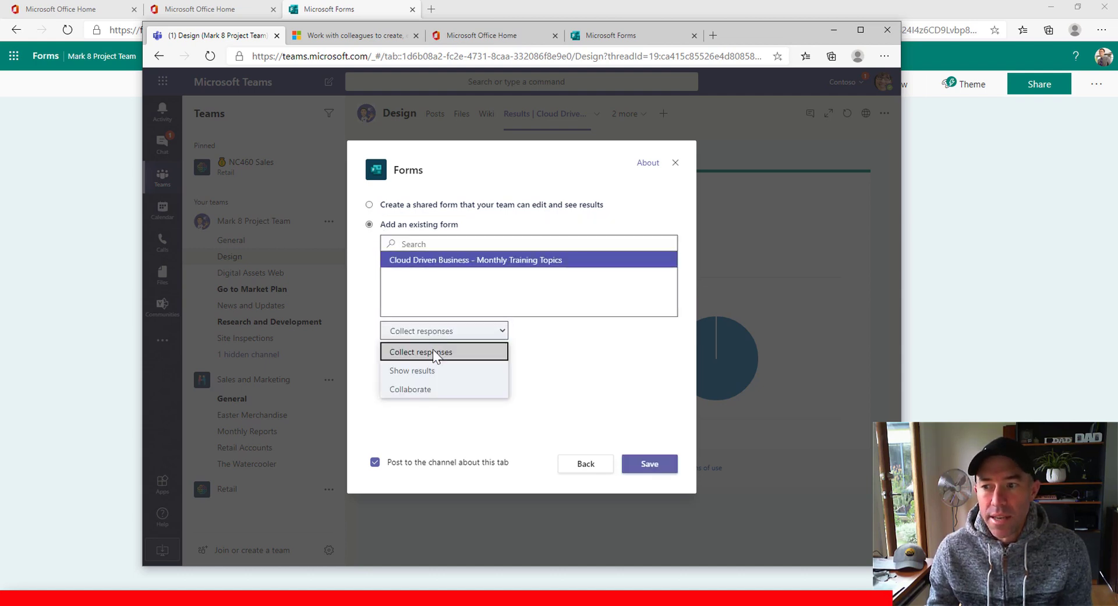
pyautogui.click(406, 391)
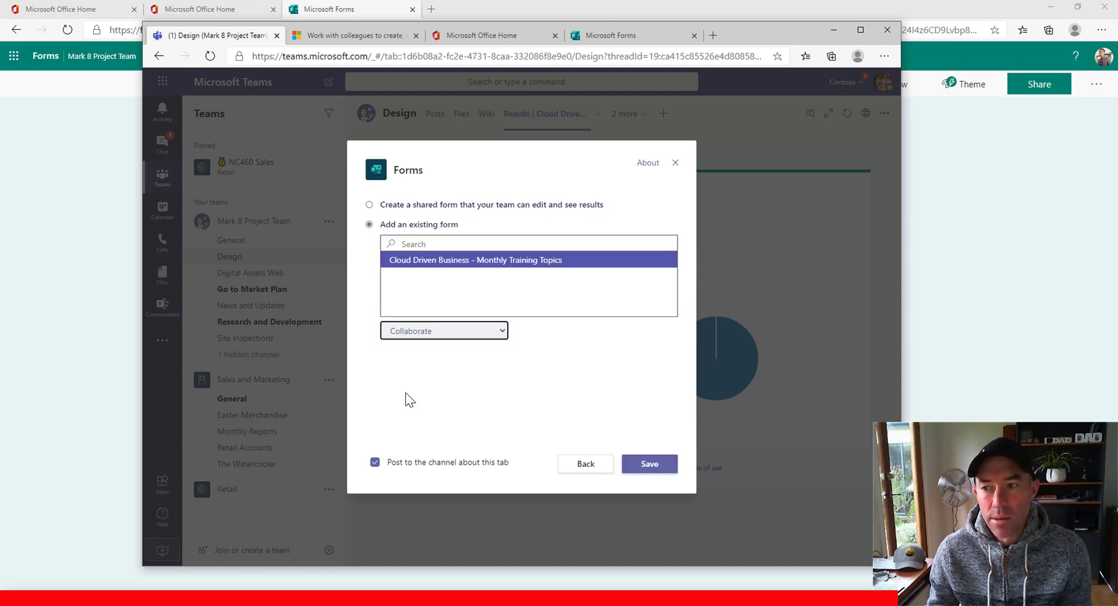
pyautogui.click(647, 468)
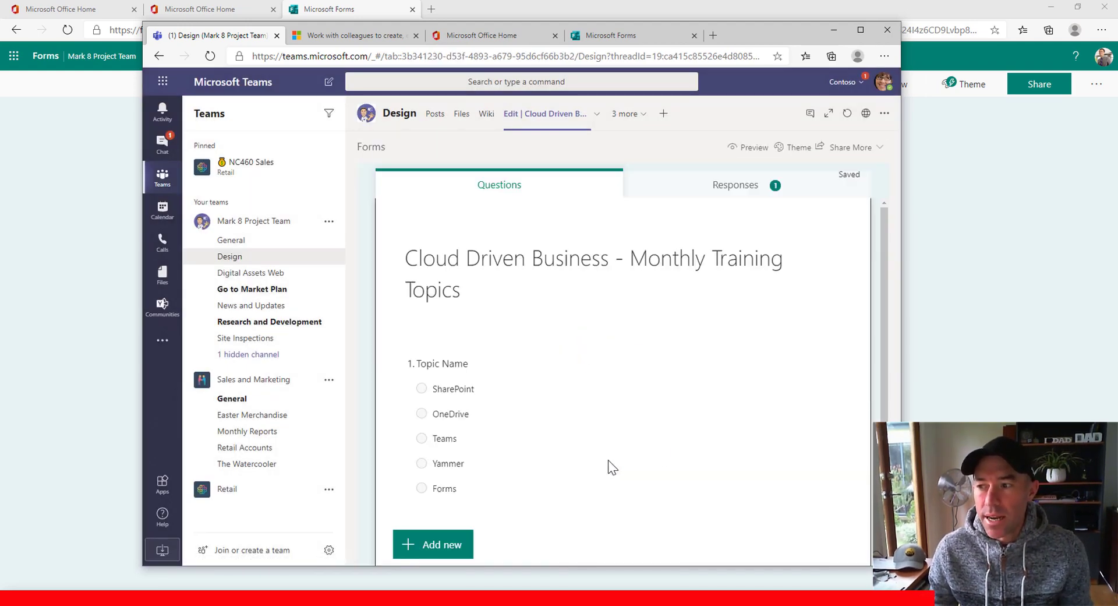
pyautogui.click(621, 261)
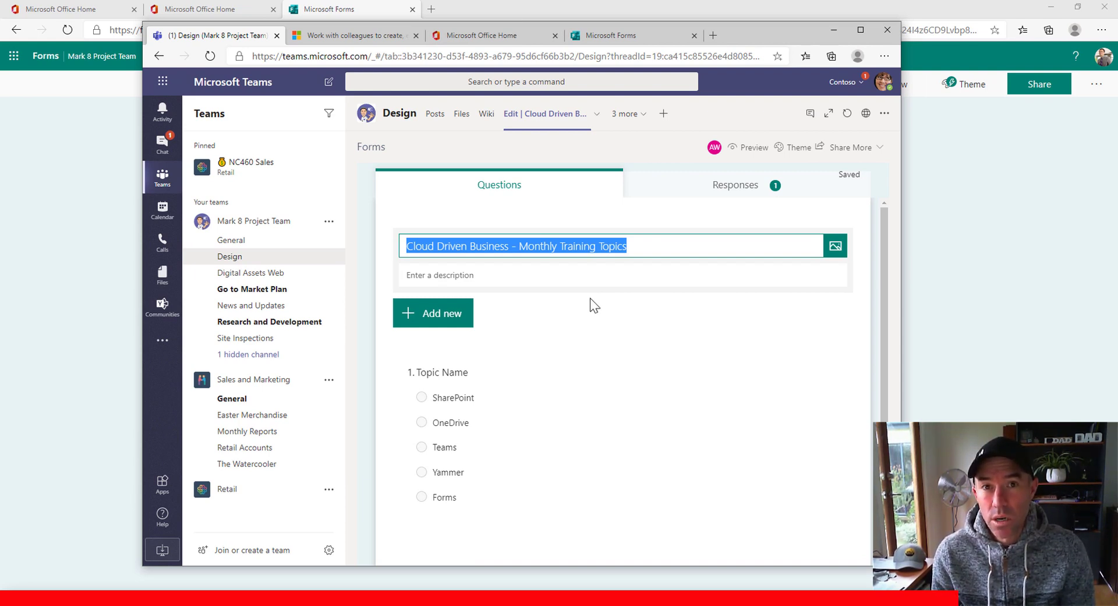
# - Maximize the browser window and review the form's Fill and Results tabs in the Design channel
pyautogui.click(860, 29)
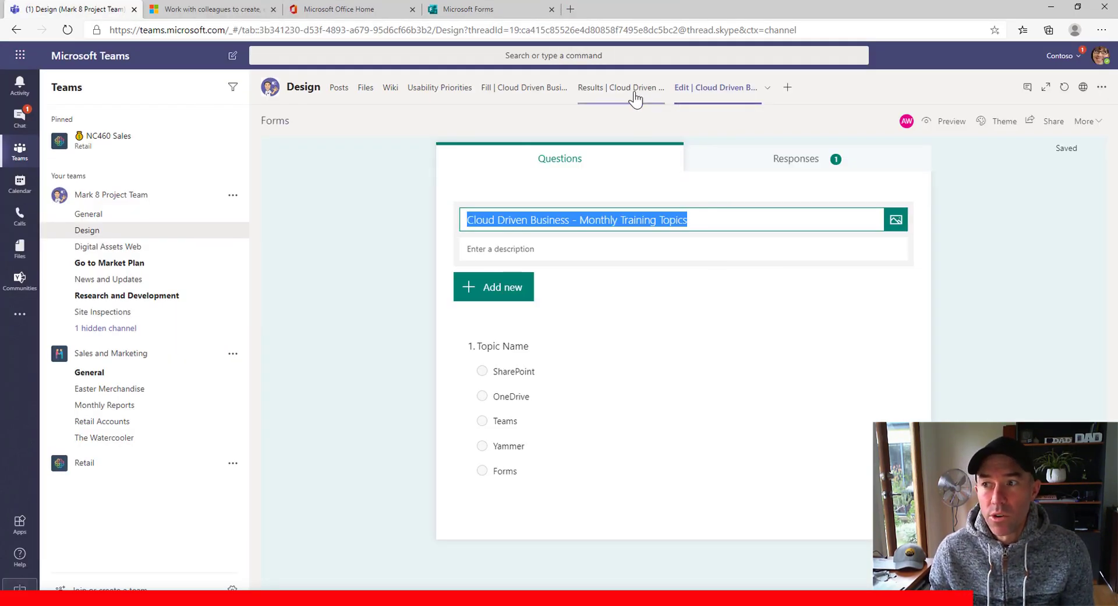
pyautogui.click(542, 89)
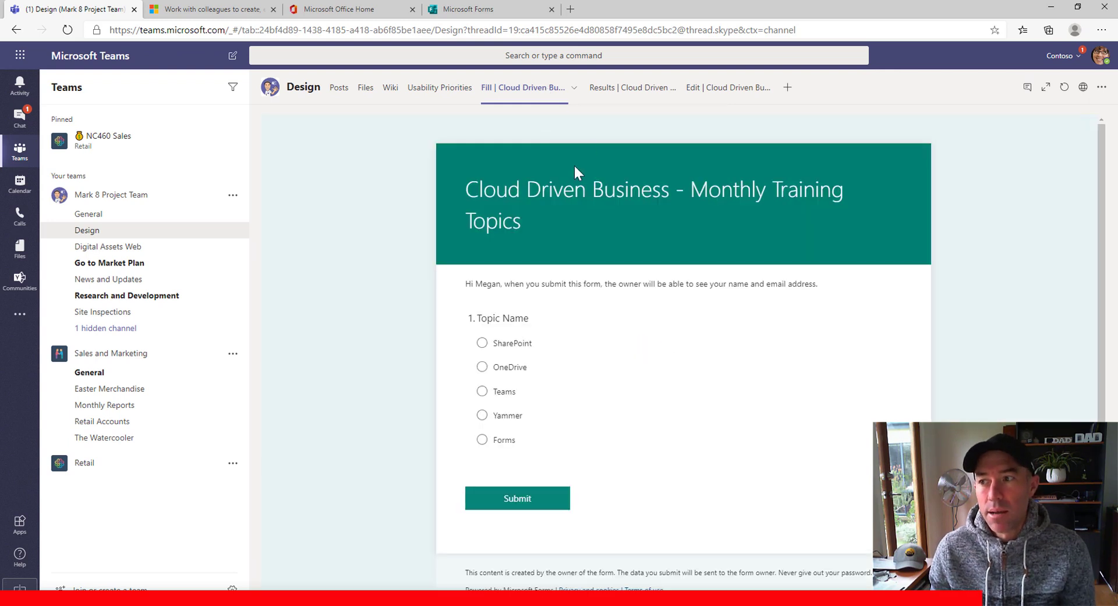
pyautogui.click(605, 97)
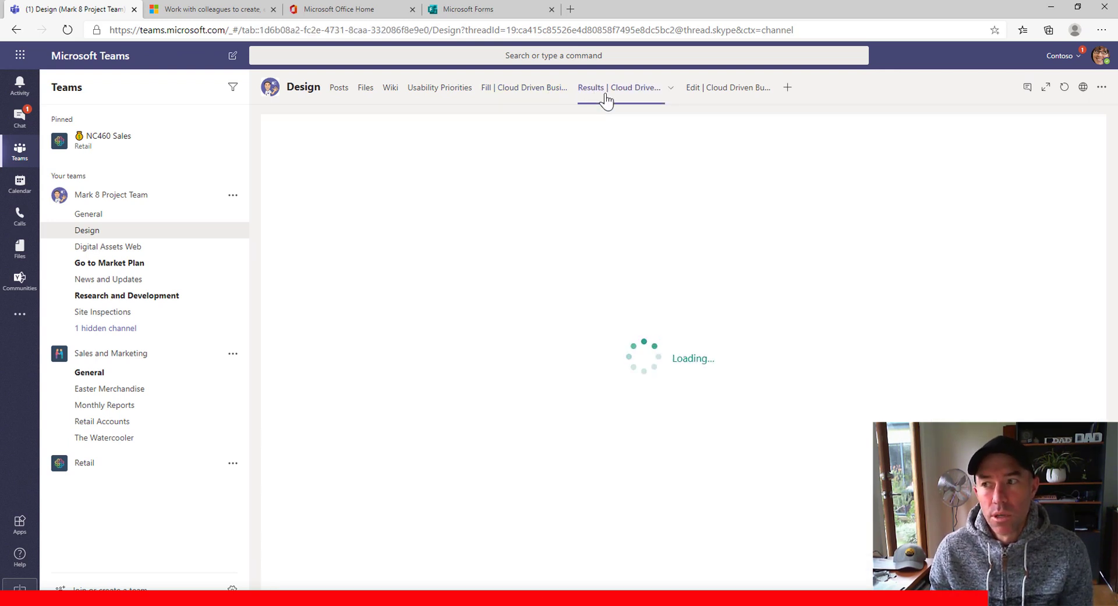